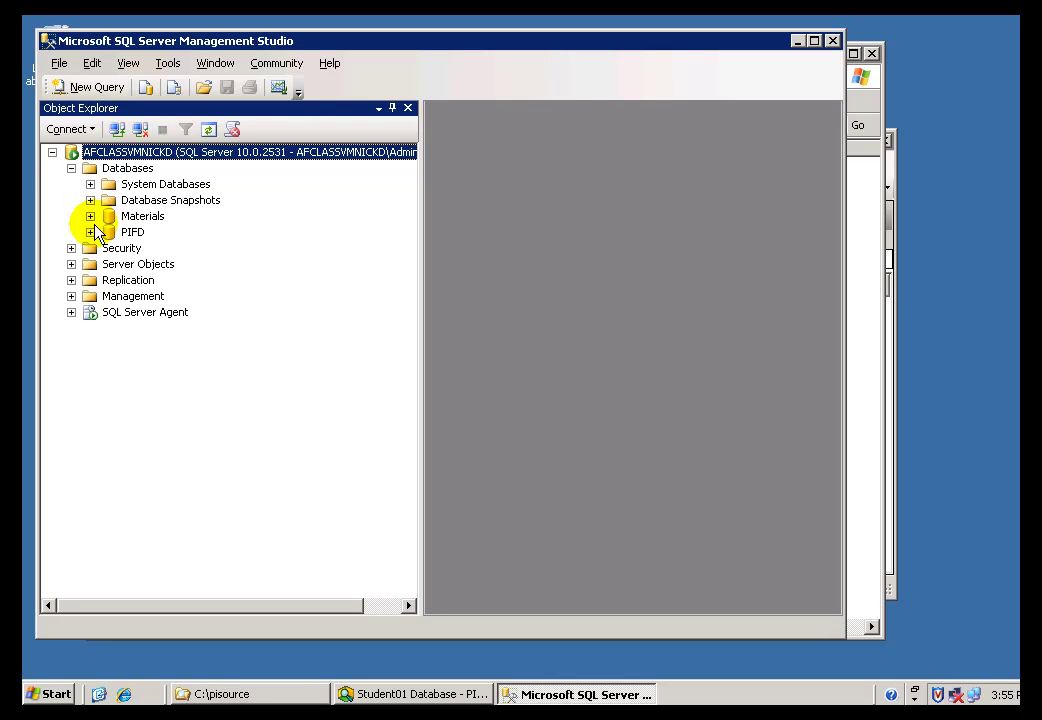
Expand the PIFD database in the Object Explorer tree and select it.
click(90, 232)
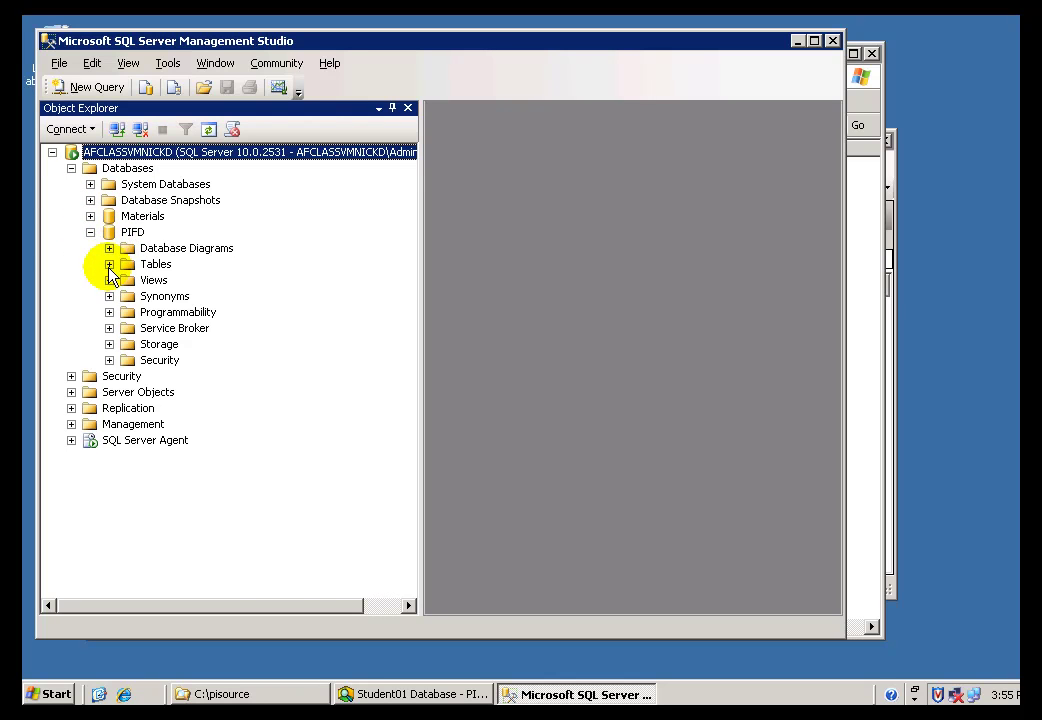
click(109, 265)
click(109, 152)
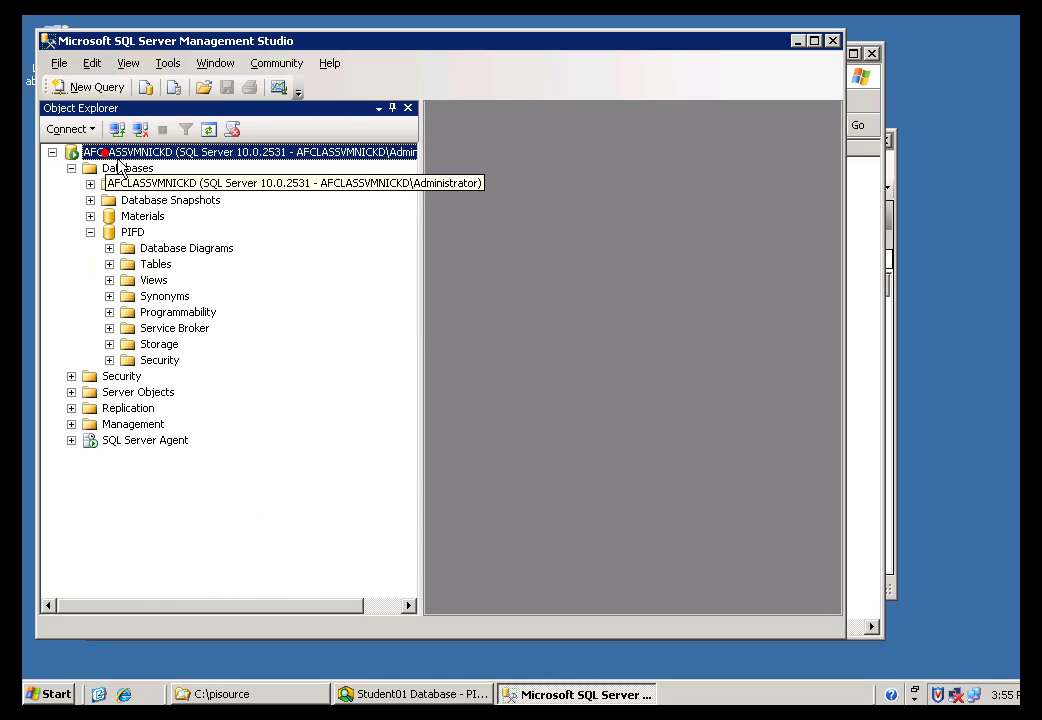
click(127, 233)
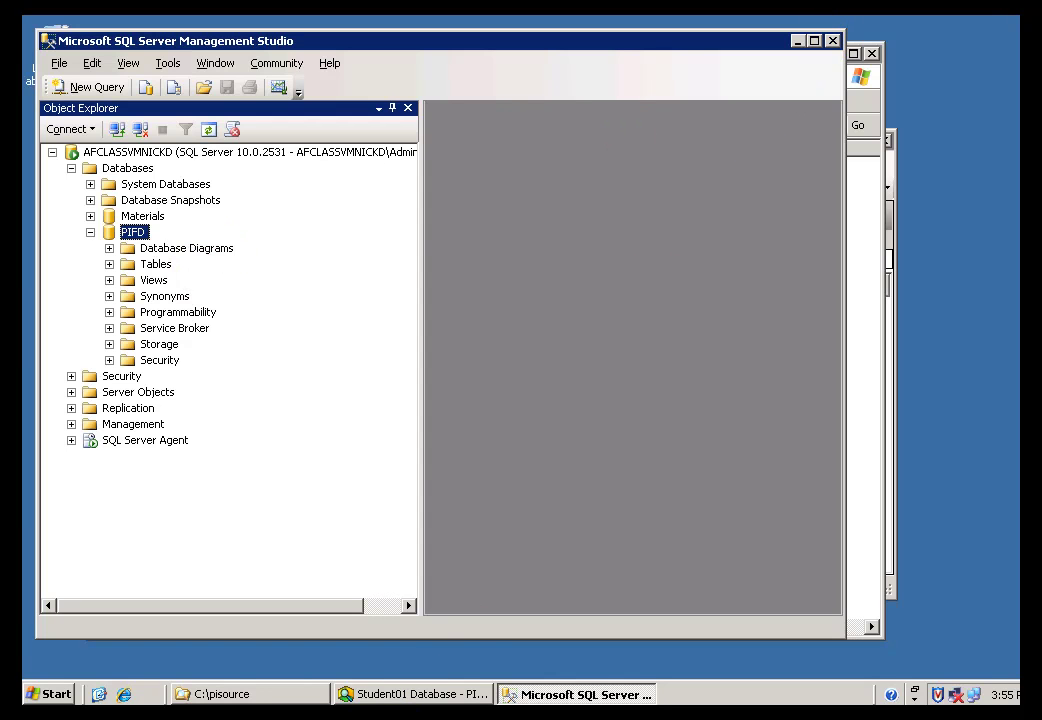
Switch to PI System Explorer, launch AboutPI-SDK and open its server connections.
click(368, 696)
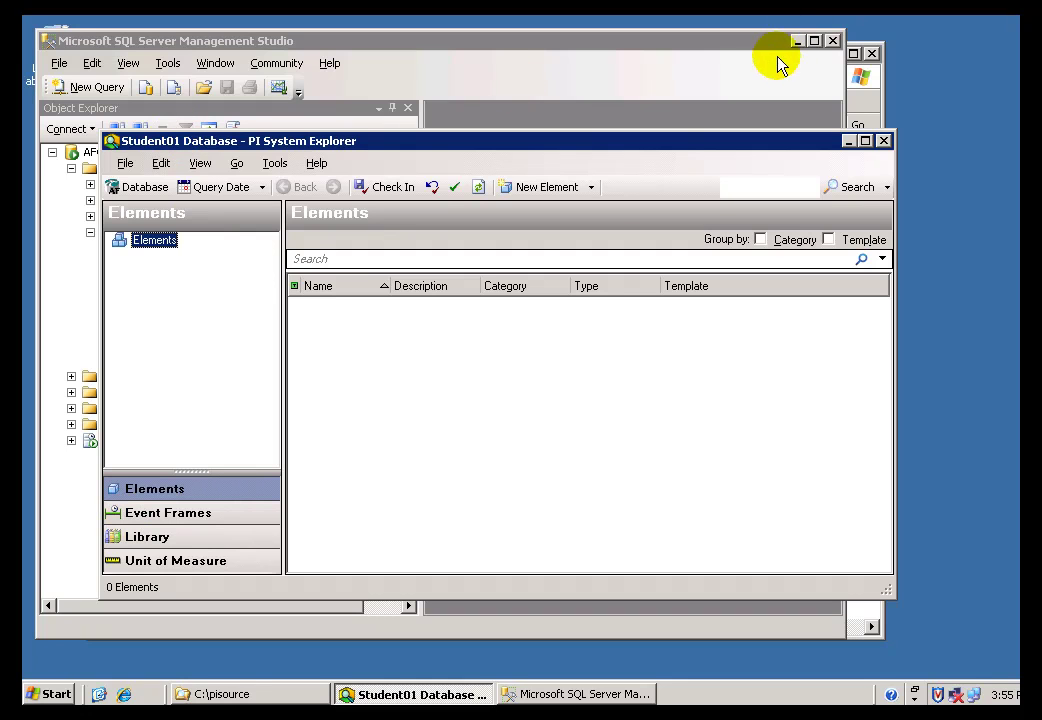
click(35, 692)
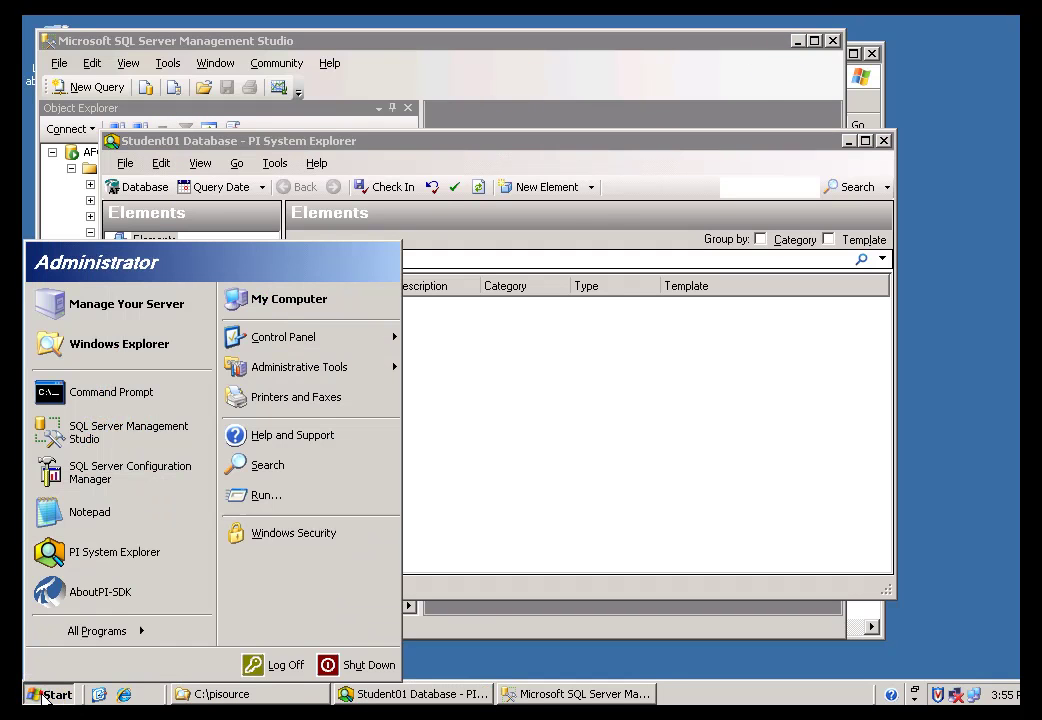
click(85, 596)
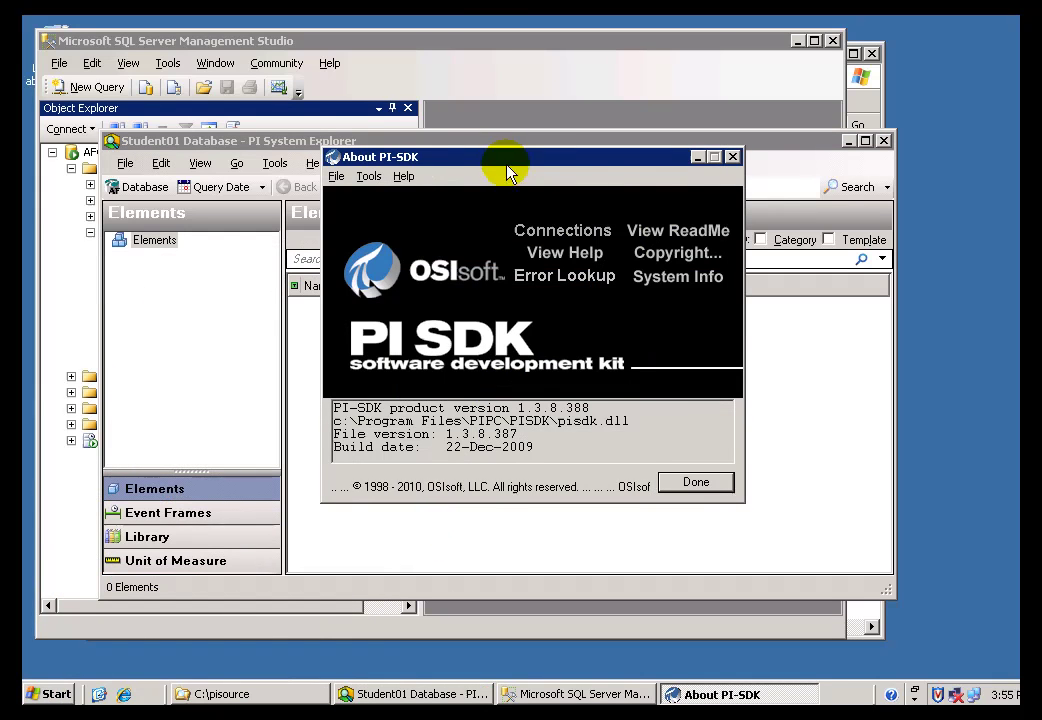
click(563, 236)
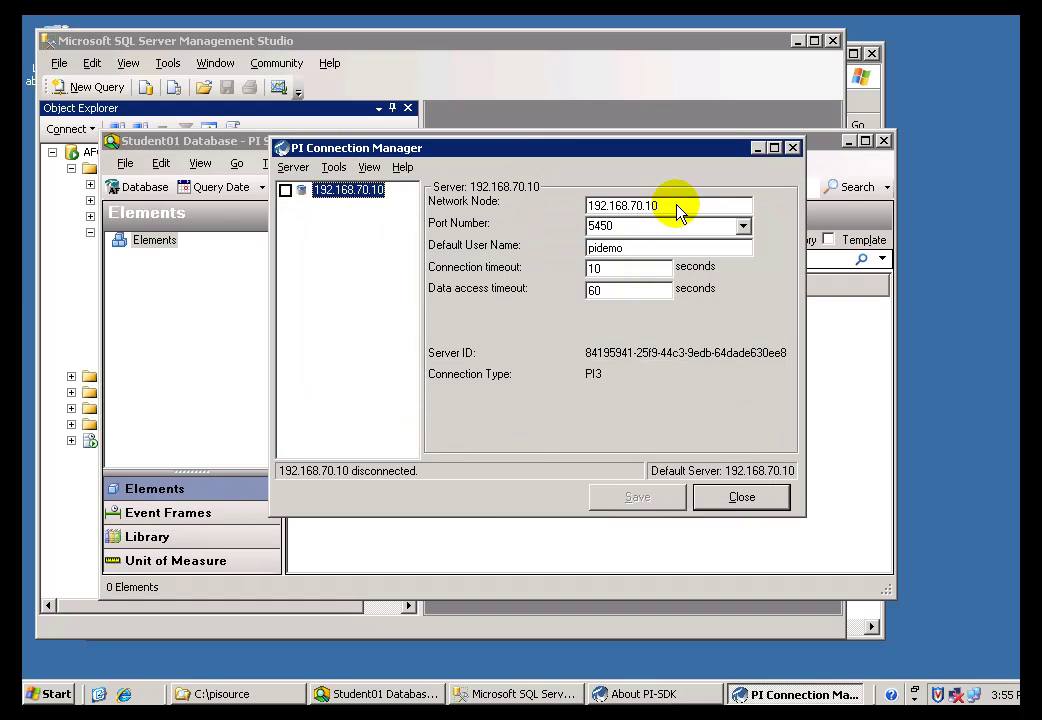
Examine the Network Node setting of the listed PI server by highlighting its address.
click(675, 205)
drag(675, 205, 581, 205)
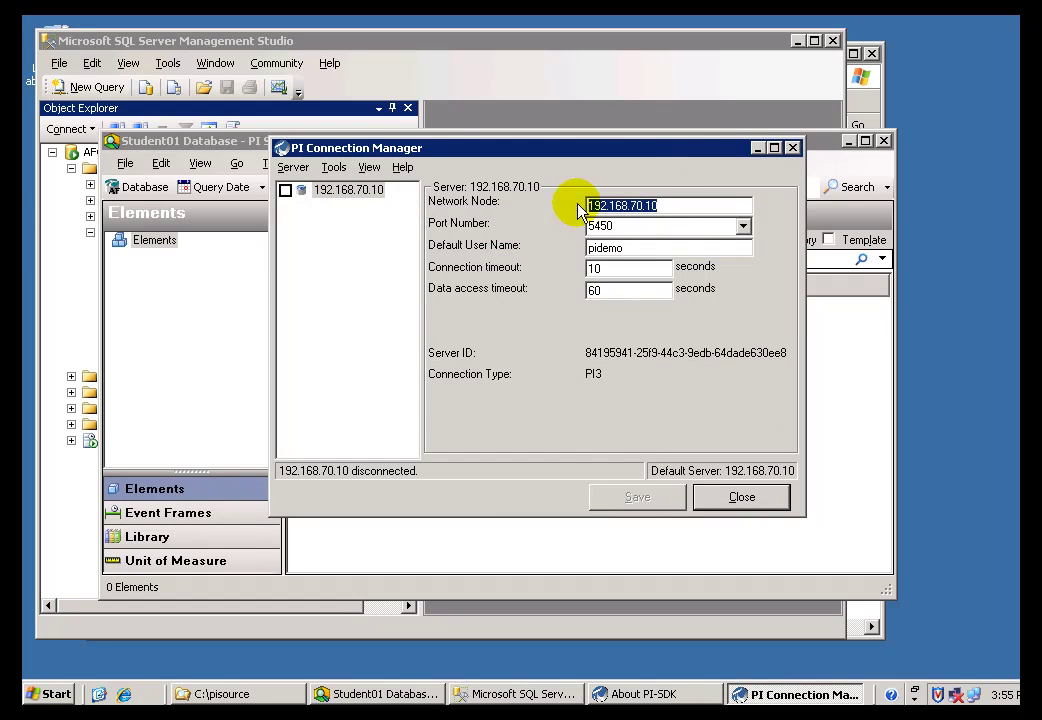
double_click(675, 205)
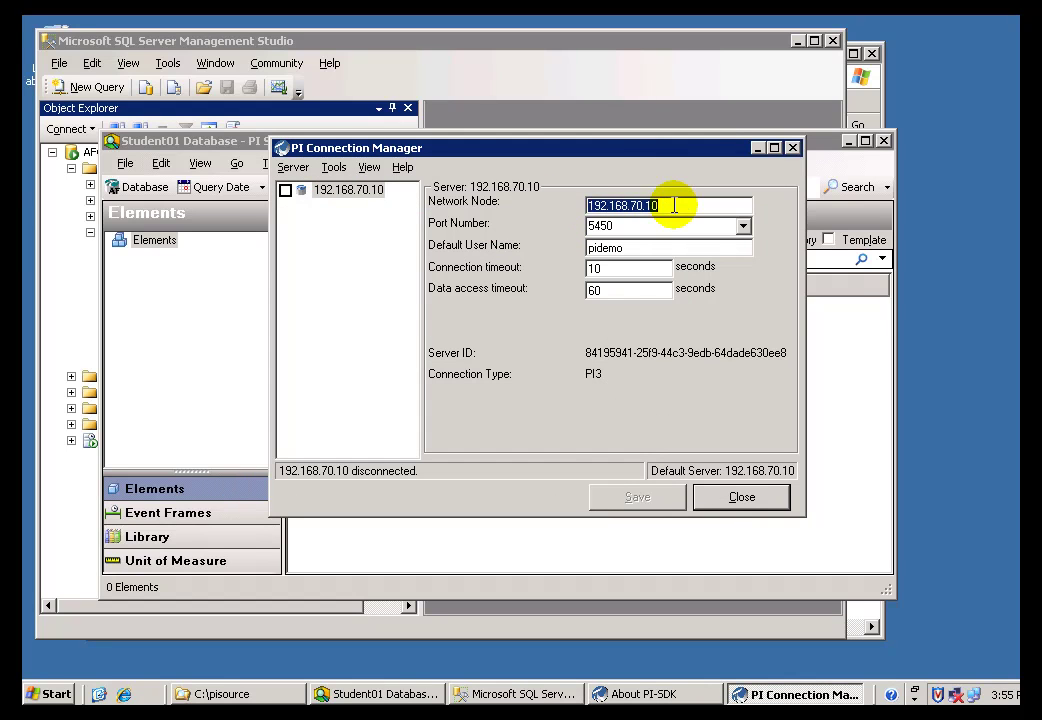
click(675, 205)
double_click(593, 203)
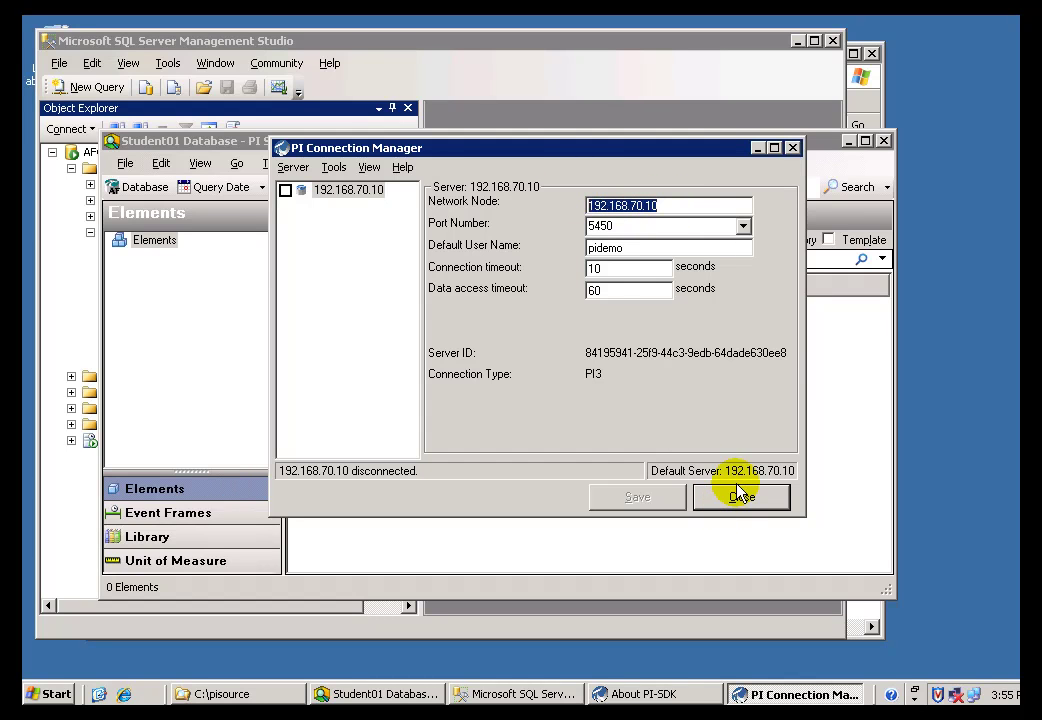
Connect to the PI server 192.168.70.10, and close the PI Connection Manager and About PI-SDK windows.
click(285, 190)
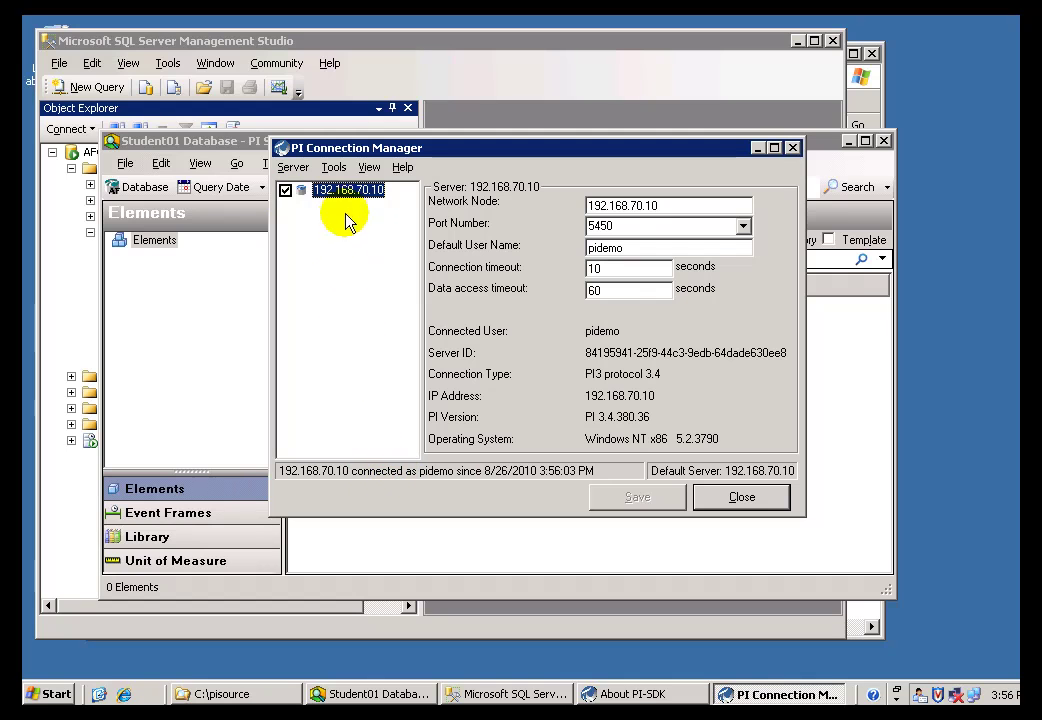
click(739, 509)
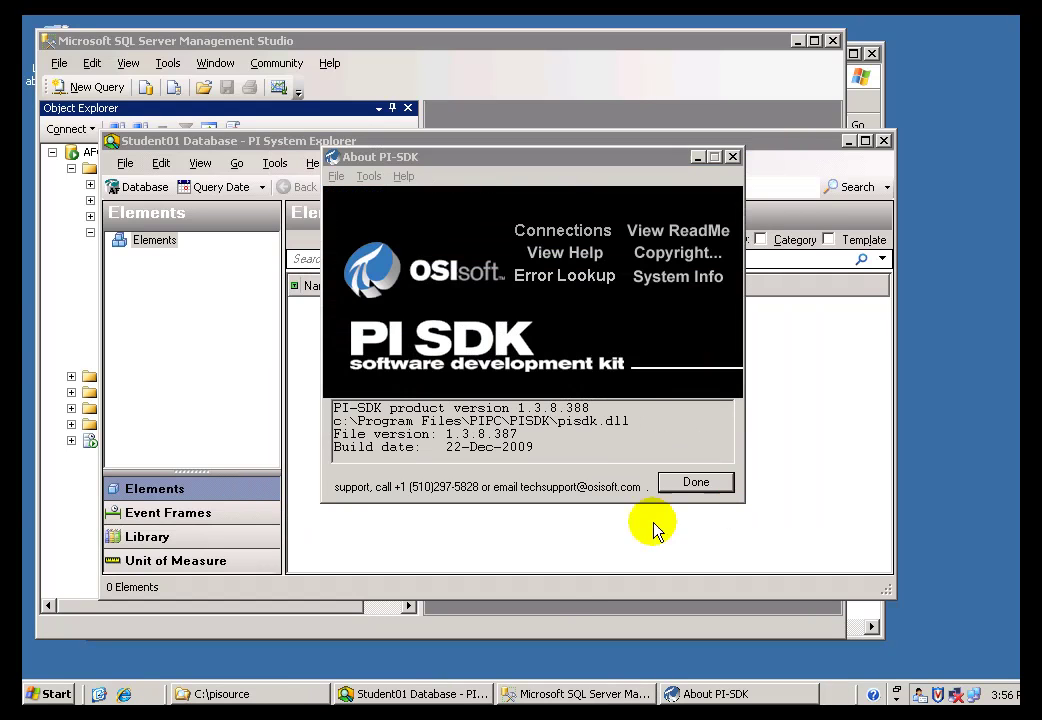
click(695, 484)
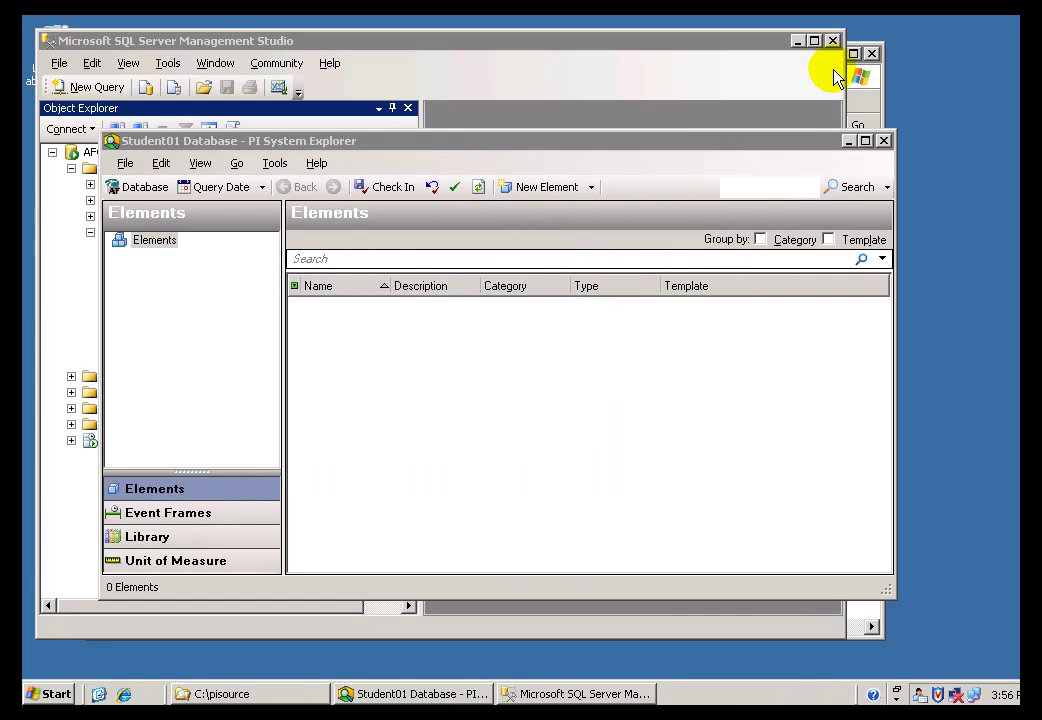
Examine the PI AF Server 2.x service's status, startup type and log-on account in the Services window.
click(803, 211)
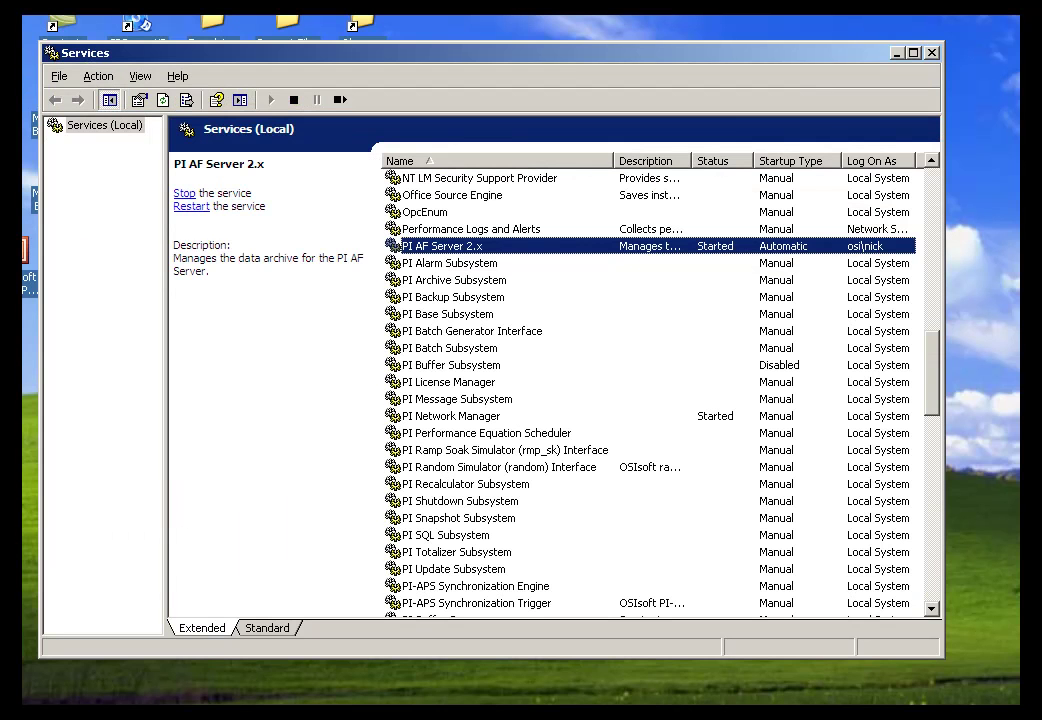
click(425, 262)
click(408, 245)
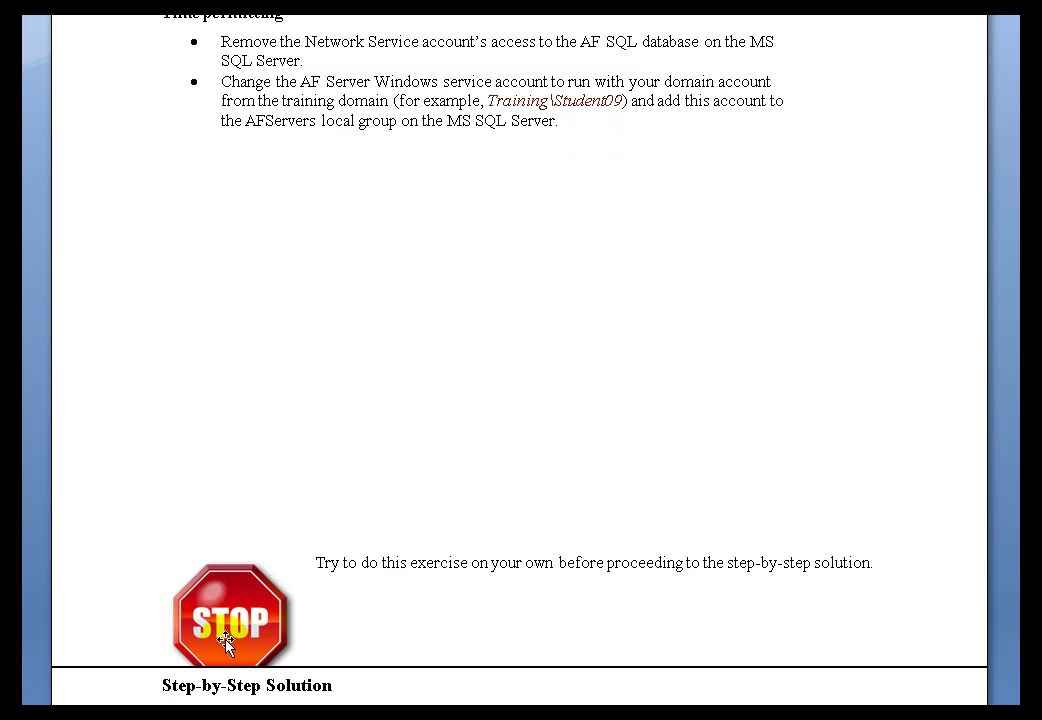
Highlight the Step-by-Step Solution heading in the exercise document and the title of the PI AF 2010 User's Guide.
drag(156, 685, 354, 686)
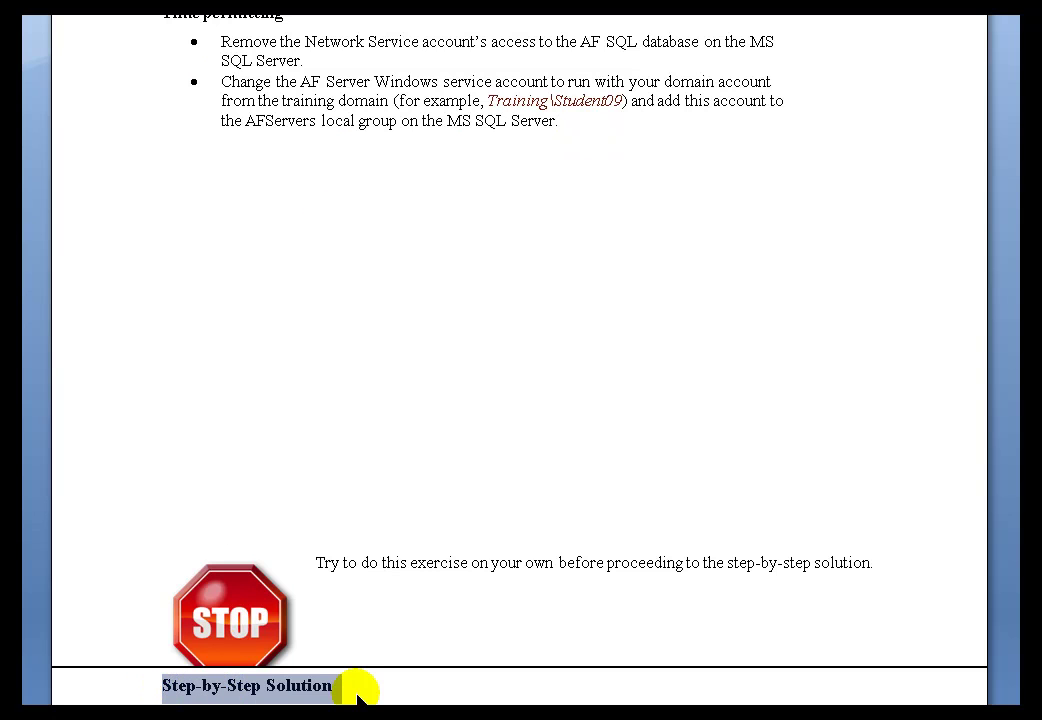
click(352, 685)
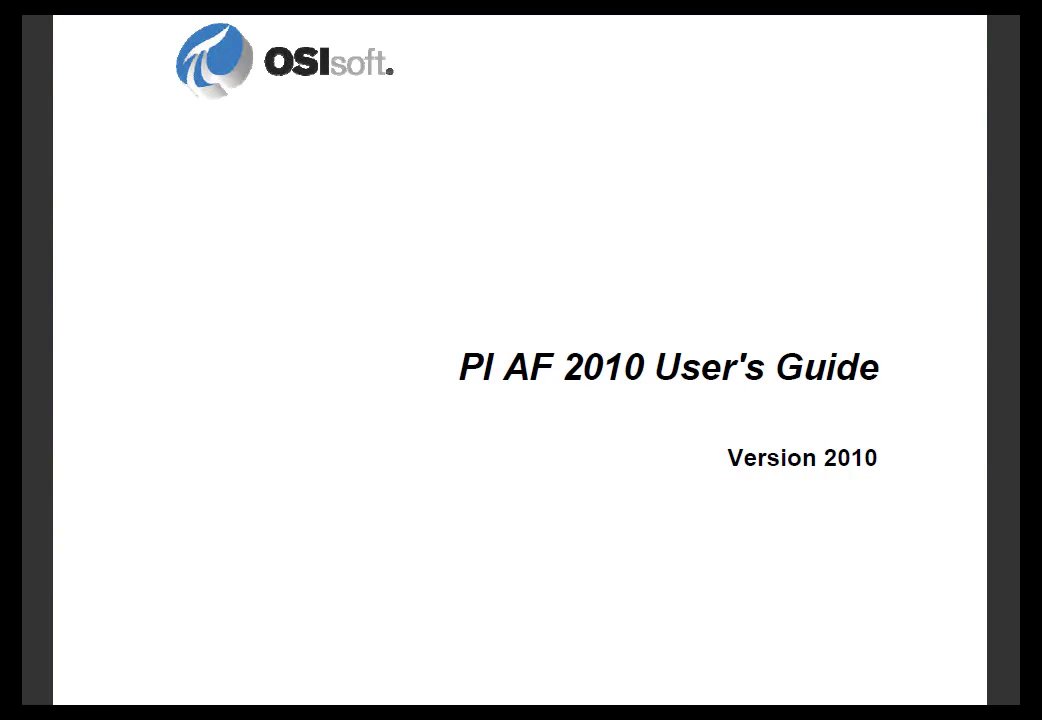
drag(458, 367, 829, 351)
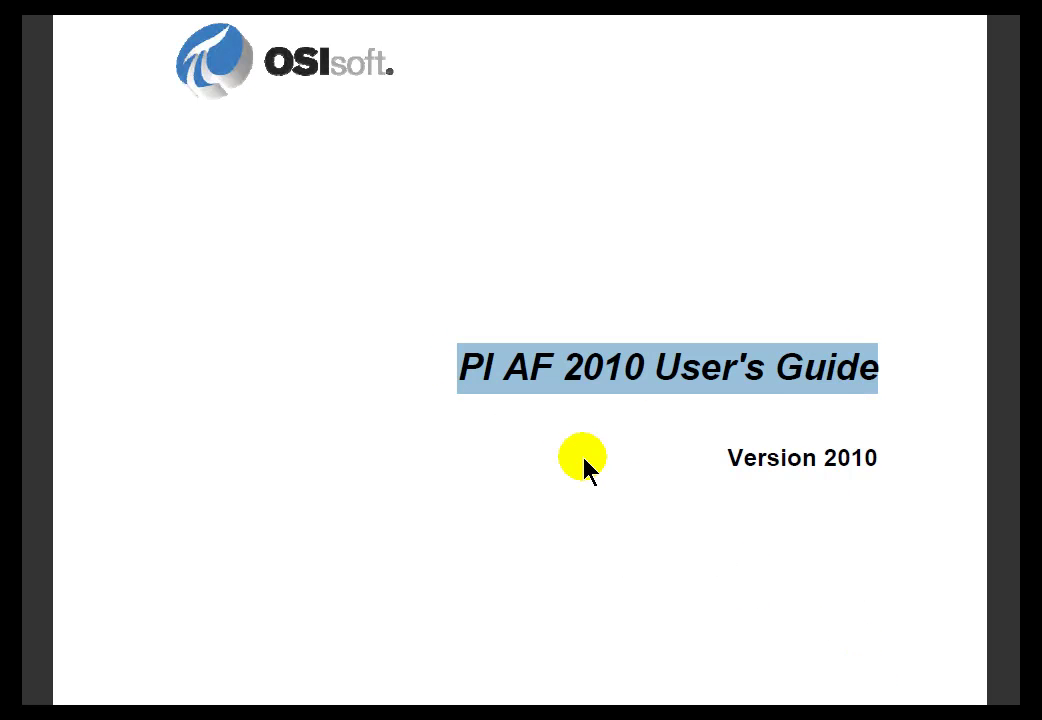
click(616, 399)
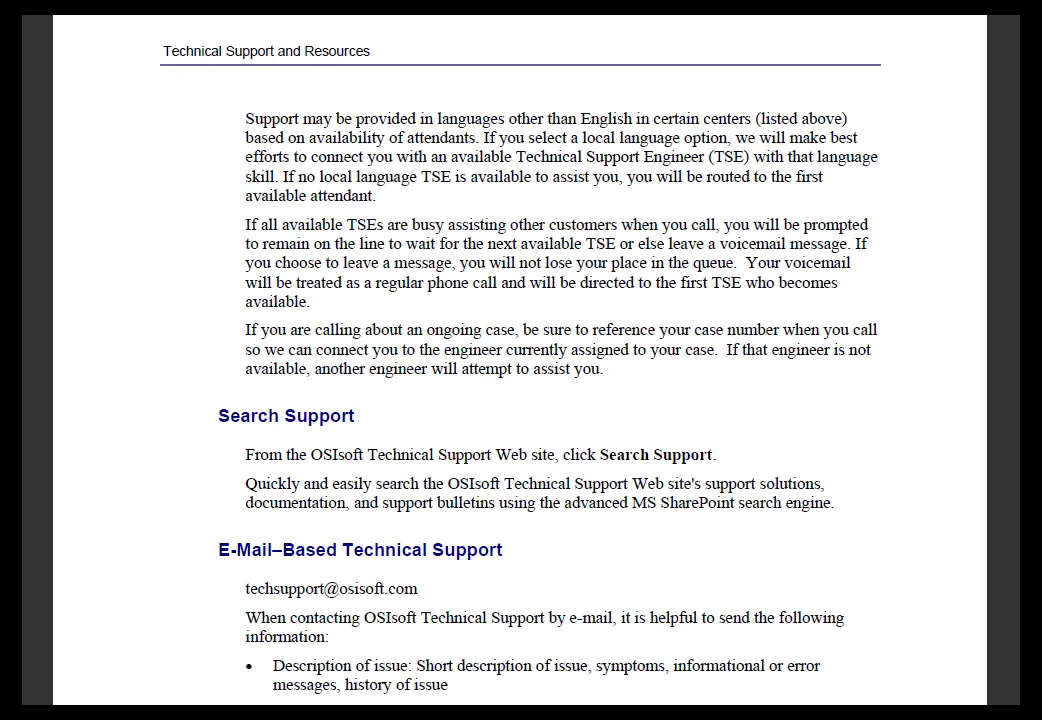
Review the Help Desk and Telephone Support table in the user's guide, highlighting the San Leandro office and its access number.
scroll(520, 360, down, 10)
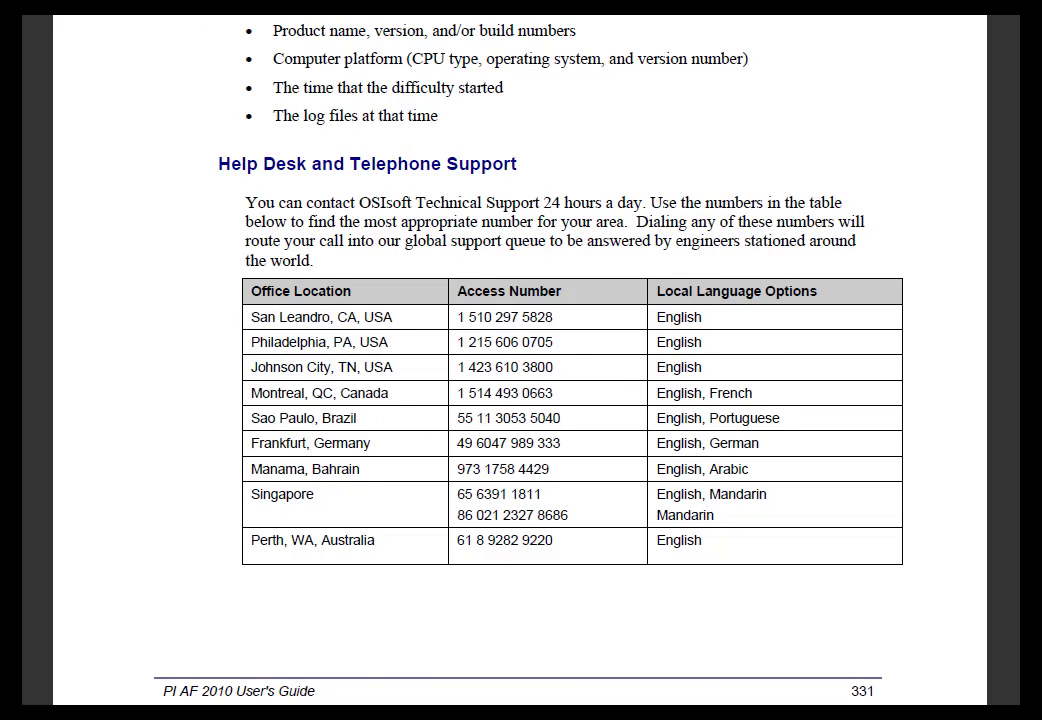
scroll(512, 79, down, 1)
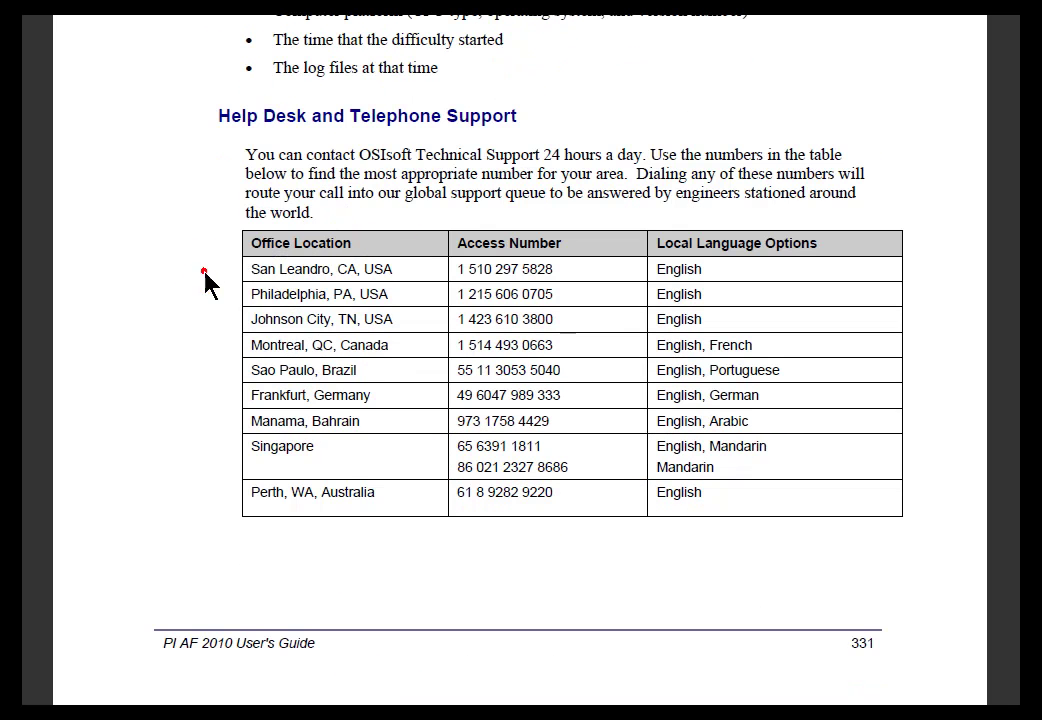
click(414, 270)
drag(394, 270, 262, 263)
drag(557, 271, 456, 275)
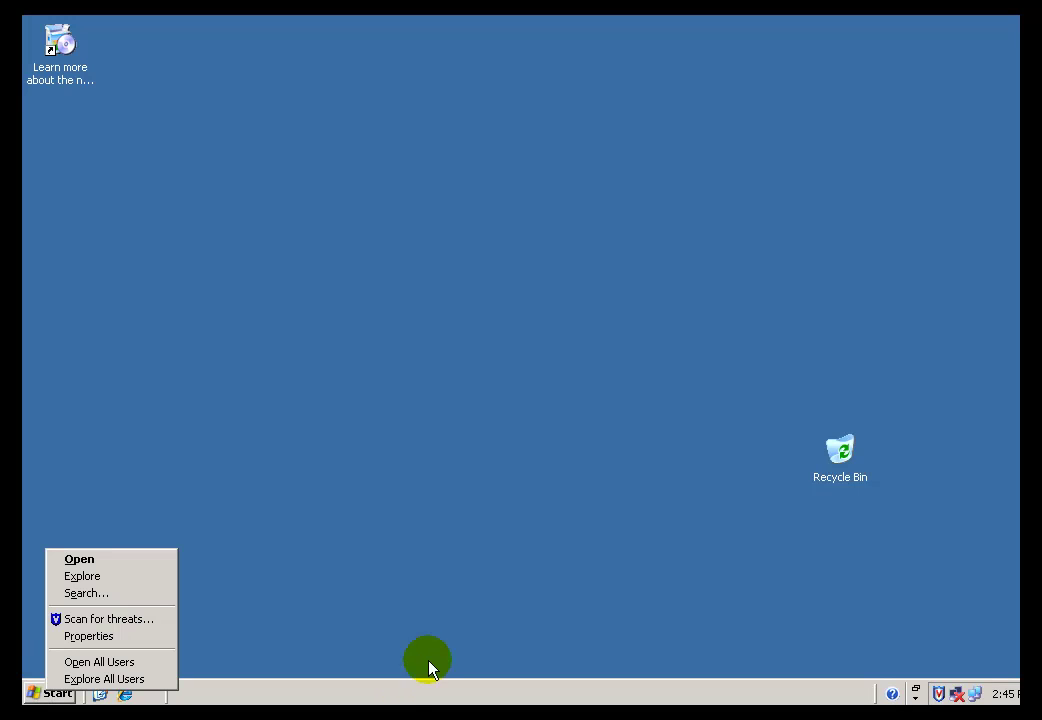
Open Windows Explorer at the Administrator's Start Menu folder and move its window fully into view.
click(457, 606)
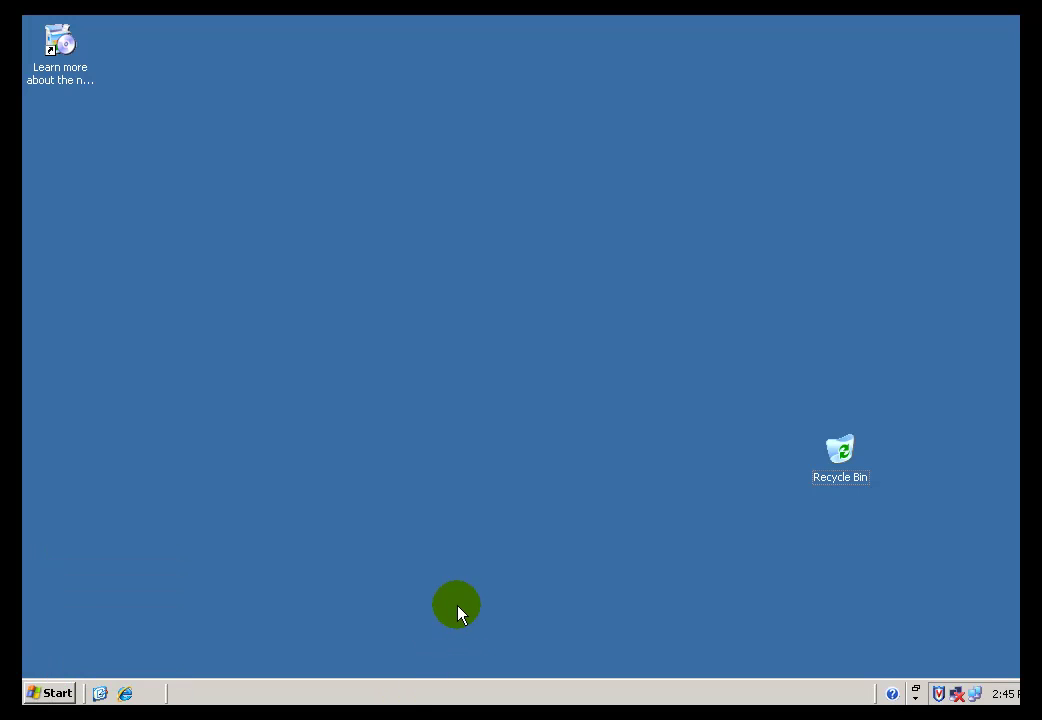
right_click(58, 693)
click(116, 578)
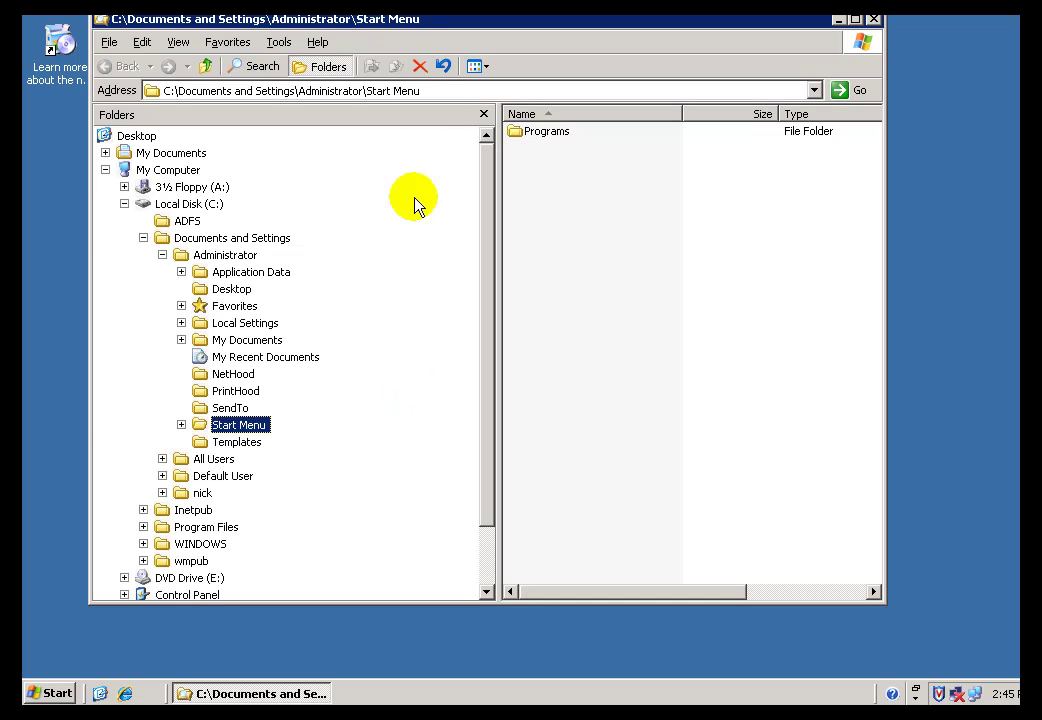
drag(432, 32, 431, 66)
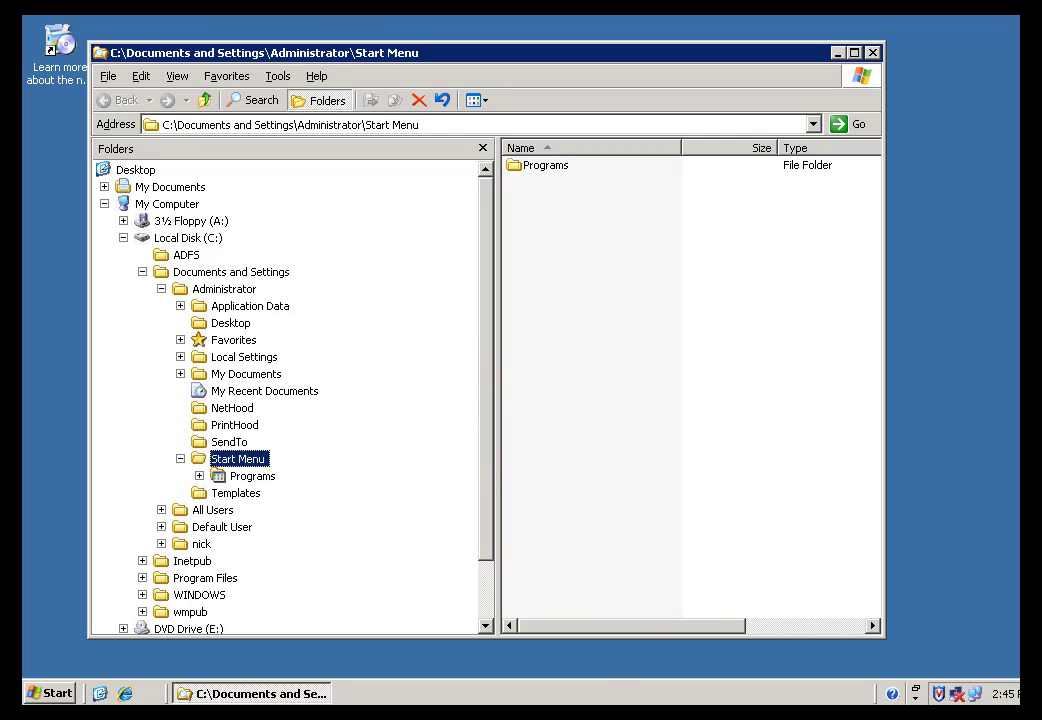
Collapse Documents and Settings in the folder tree and display the contents of the C: drive.
click(142, 272)
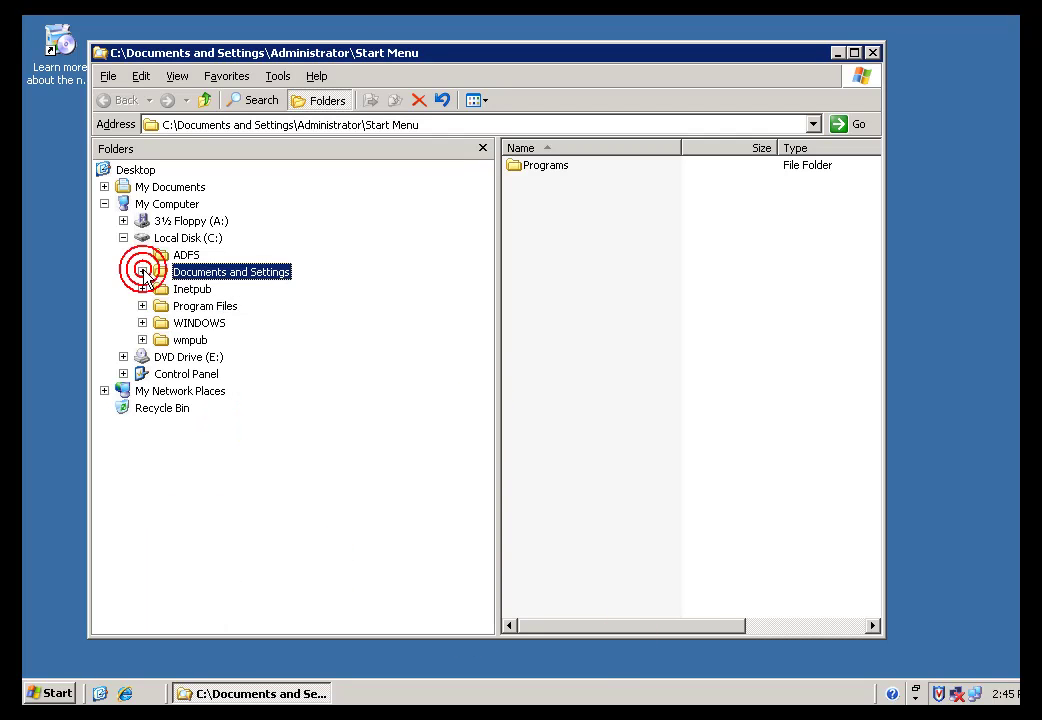
click(122, 238)
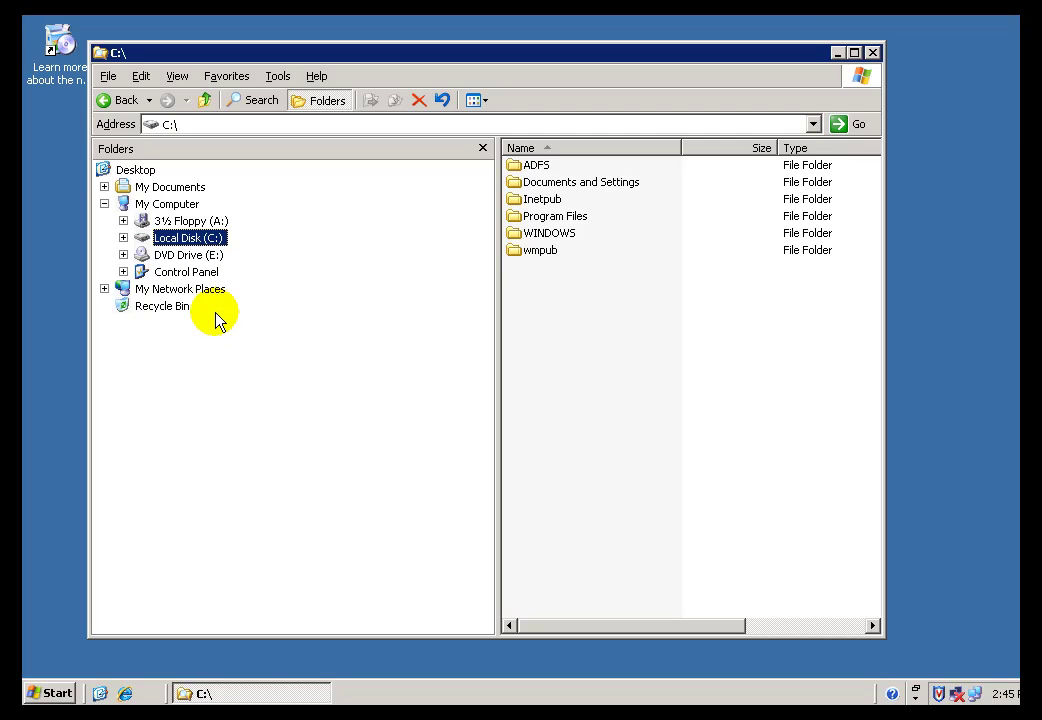
click(123, 238)
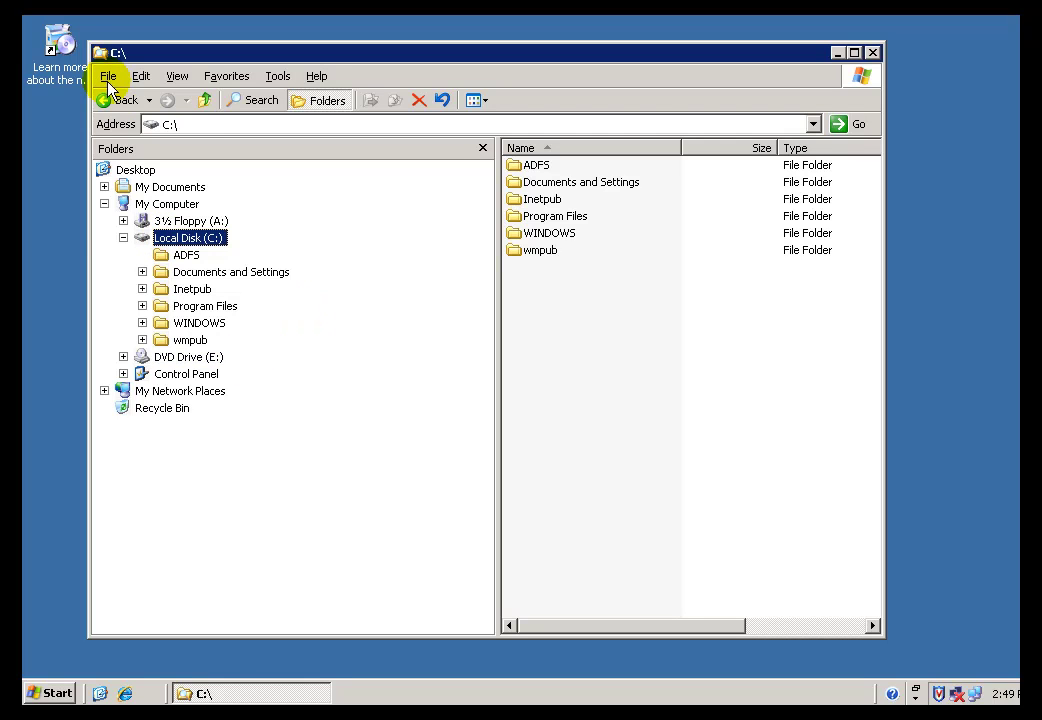
Create a new folder named pisource in the root of the C: drive.
click(109, 81)
click(112, 94)
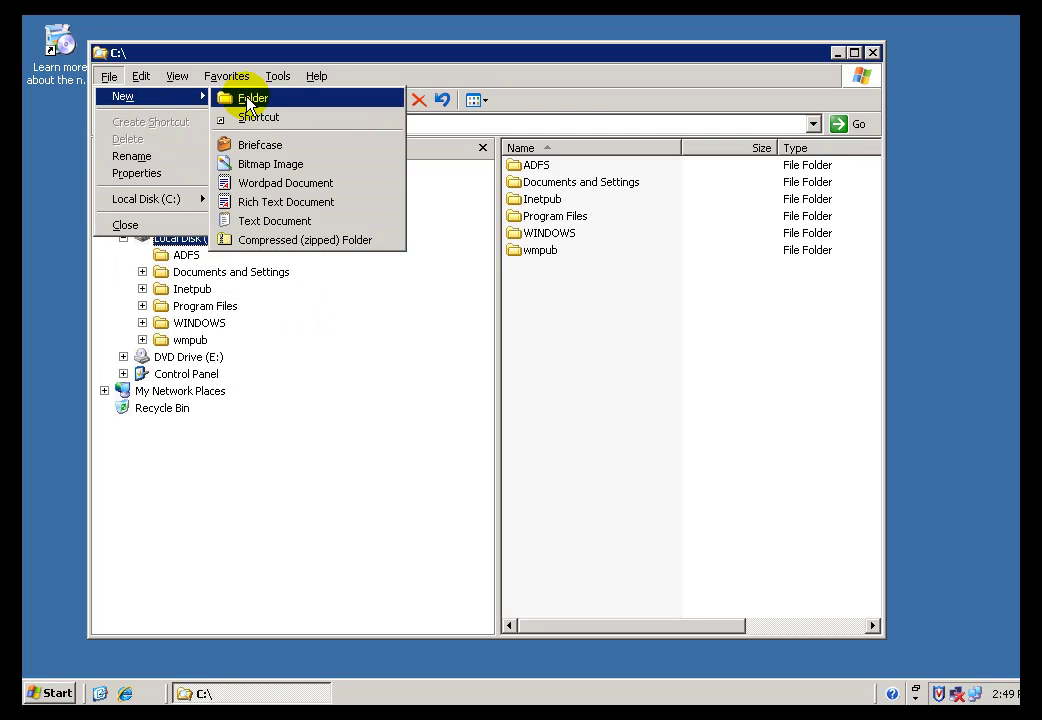
click(249, 100)
text(pisource)
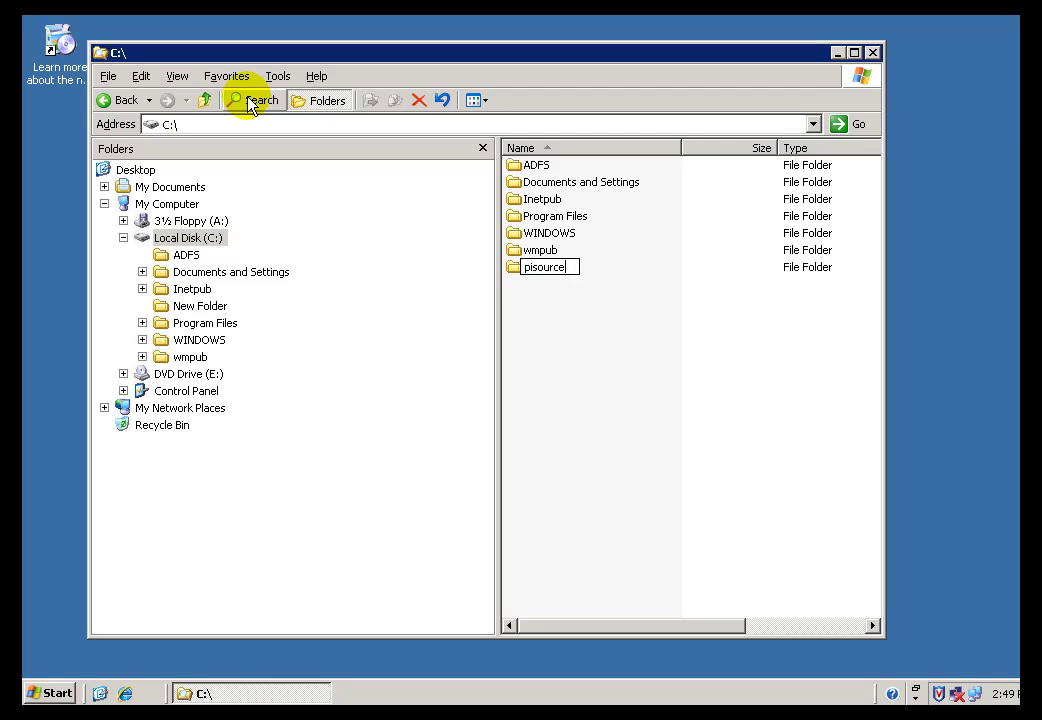
key(Return)
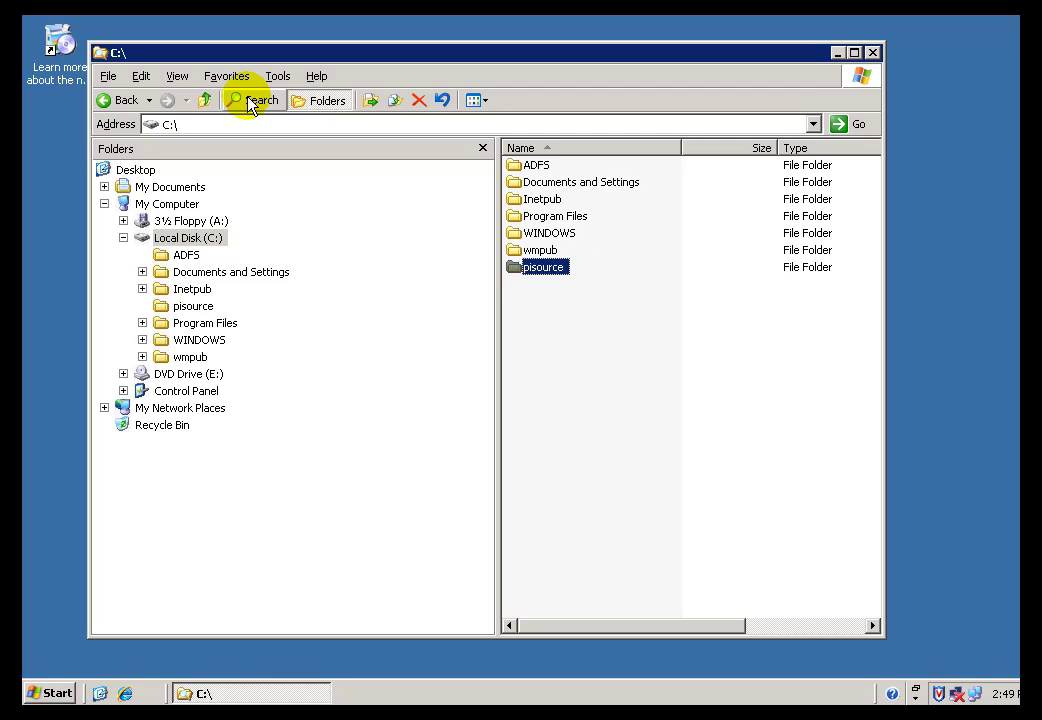
Open the pisource folder and paste the copied installers AFServer_2010_.exe and AFClient_2010_.exe into it.
double_click(510, 268)
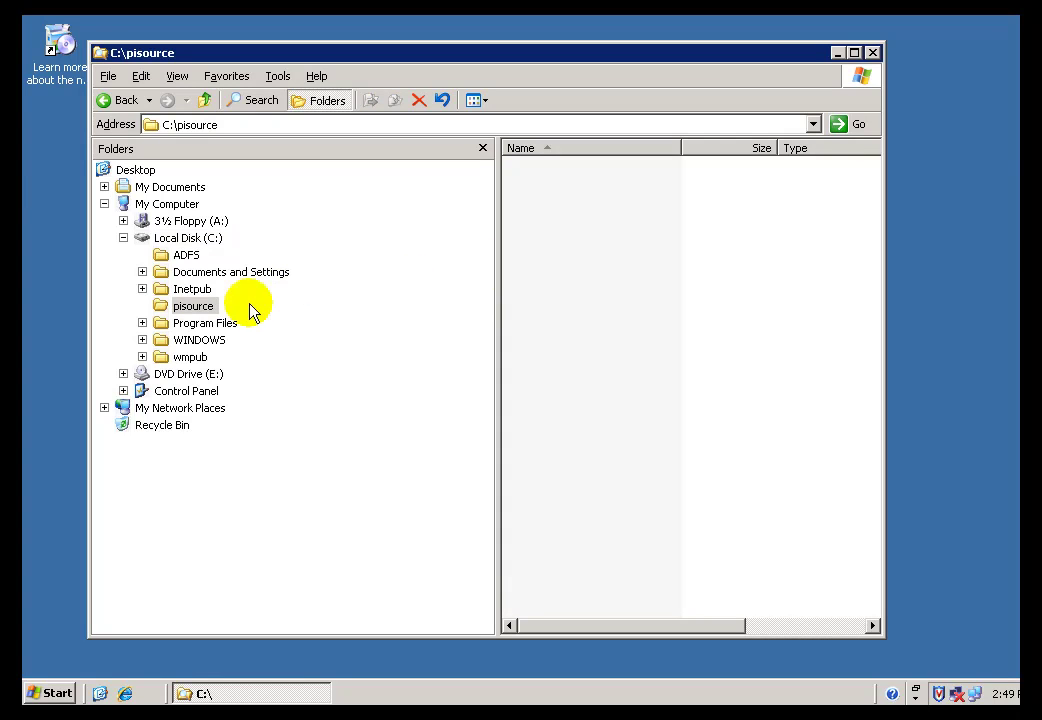
click(162, 305)
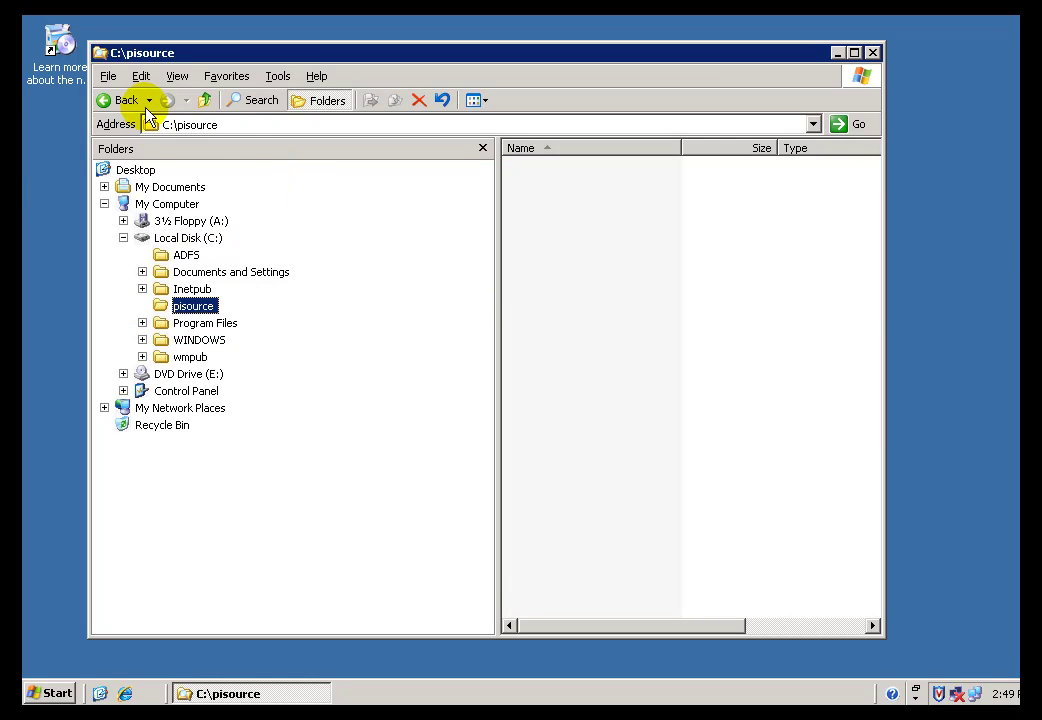
click(140, 77)
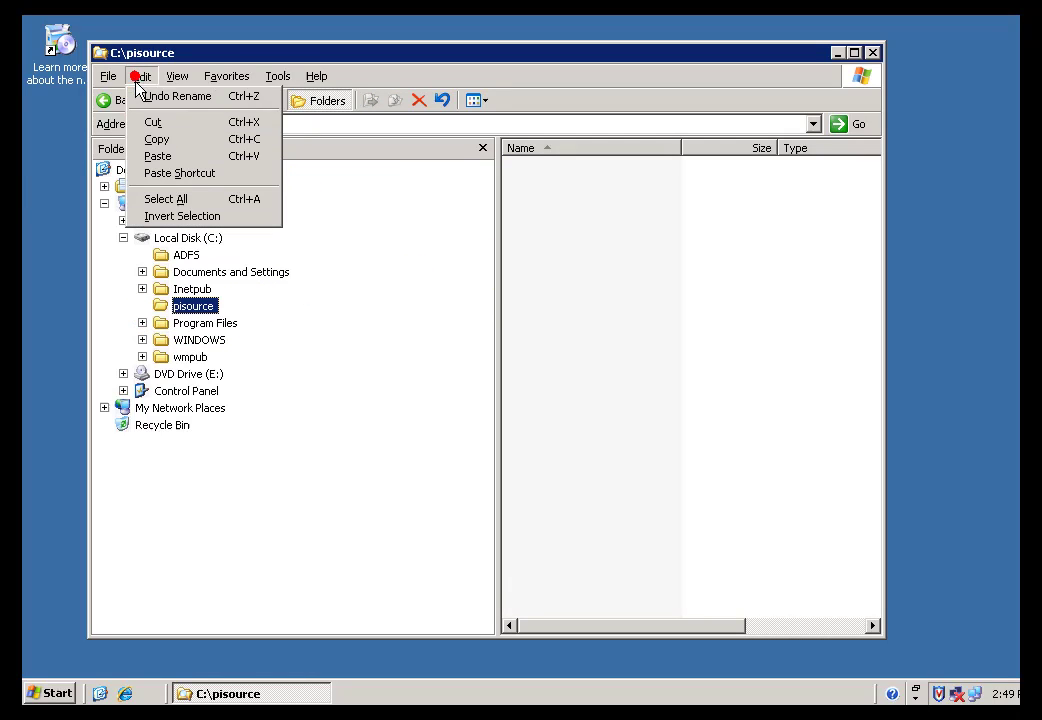
click(157, 158)
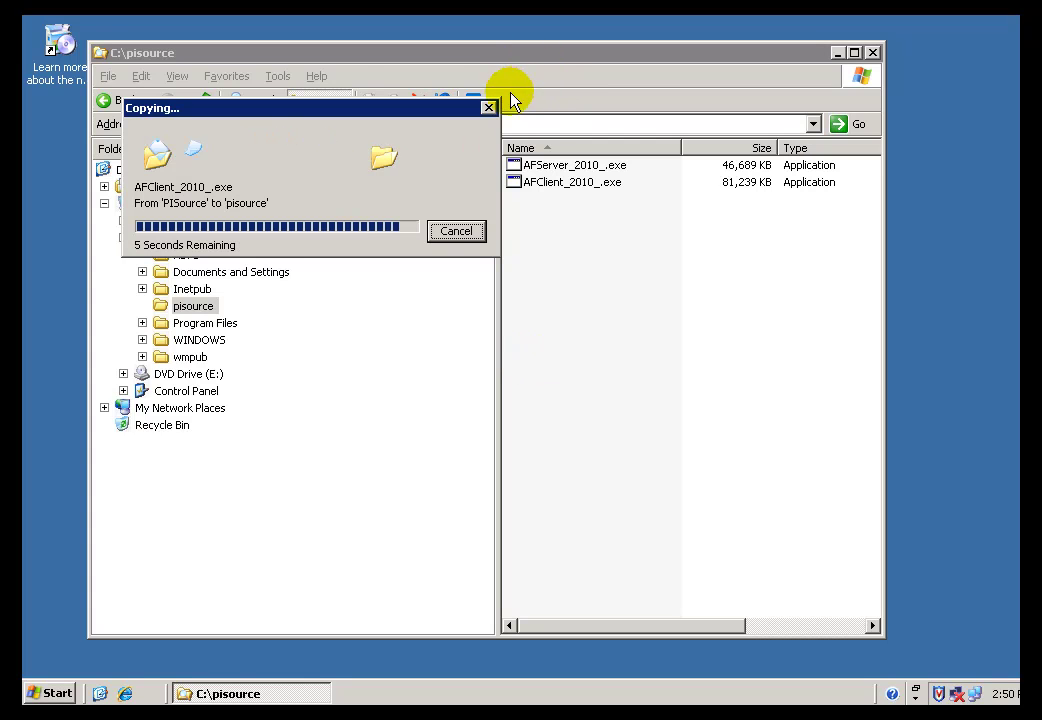
Run AFServer_2010_.exe from C:\pisource and unzip its files to the default temporary folder, opening the setup when done.
click(544, 216)
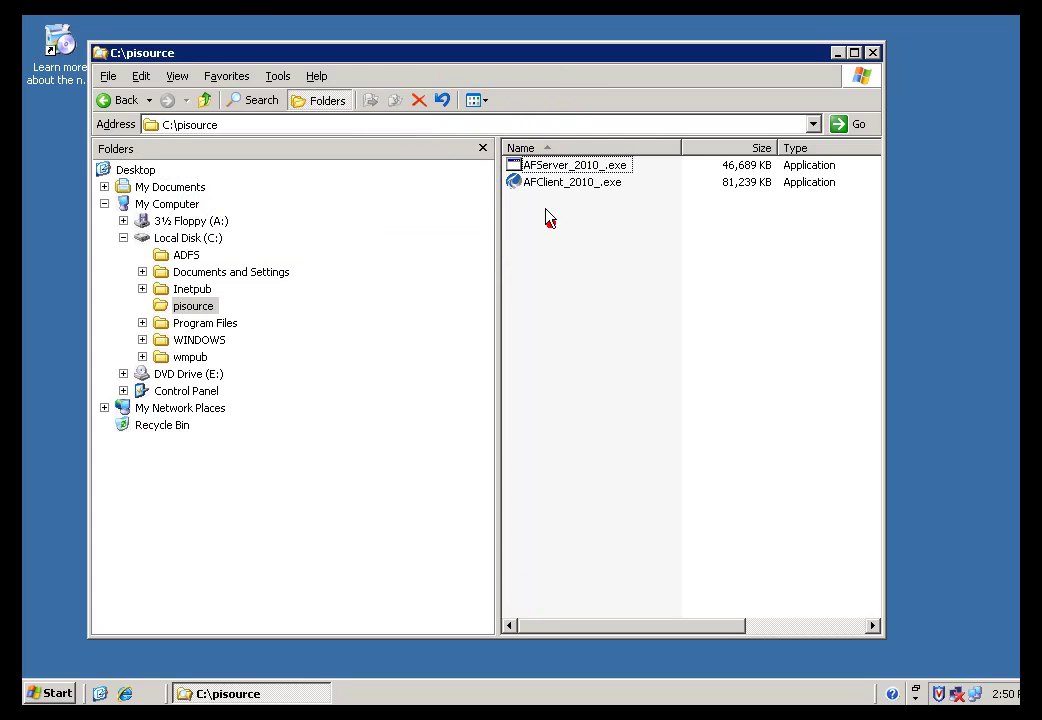
click(512, 166)
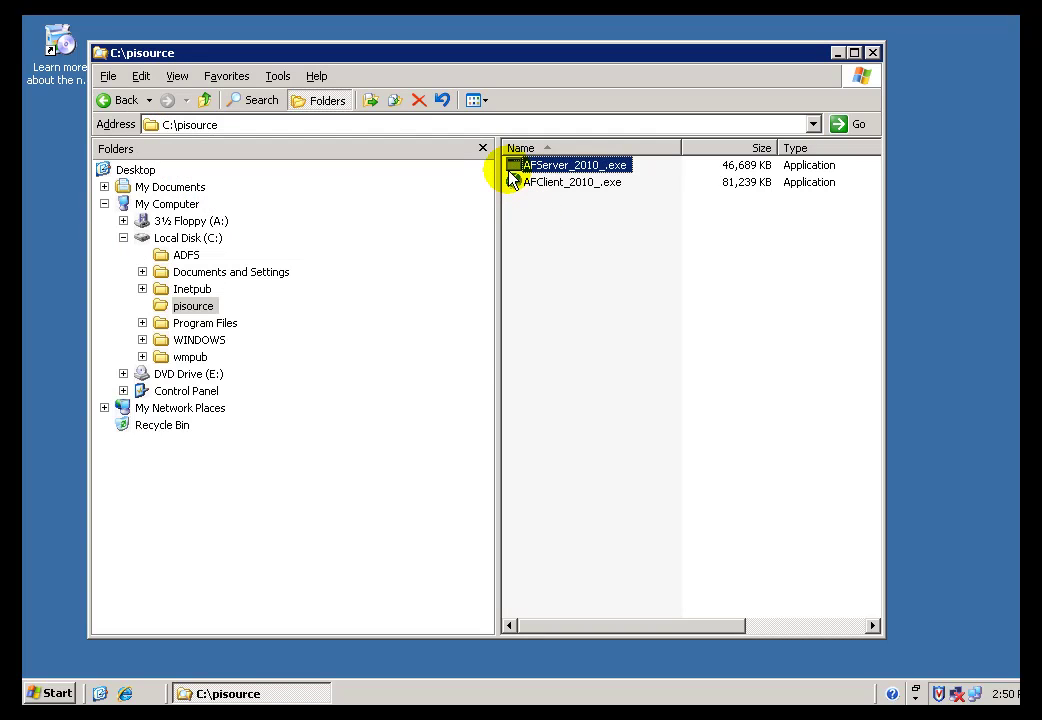
click(533, 242)
click(517, 168)
double_click(517, 168)
click(478, 398)
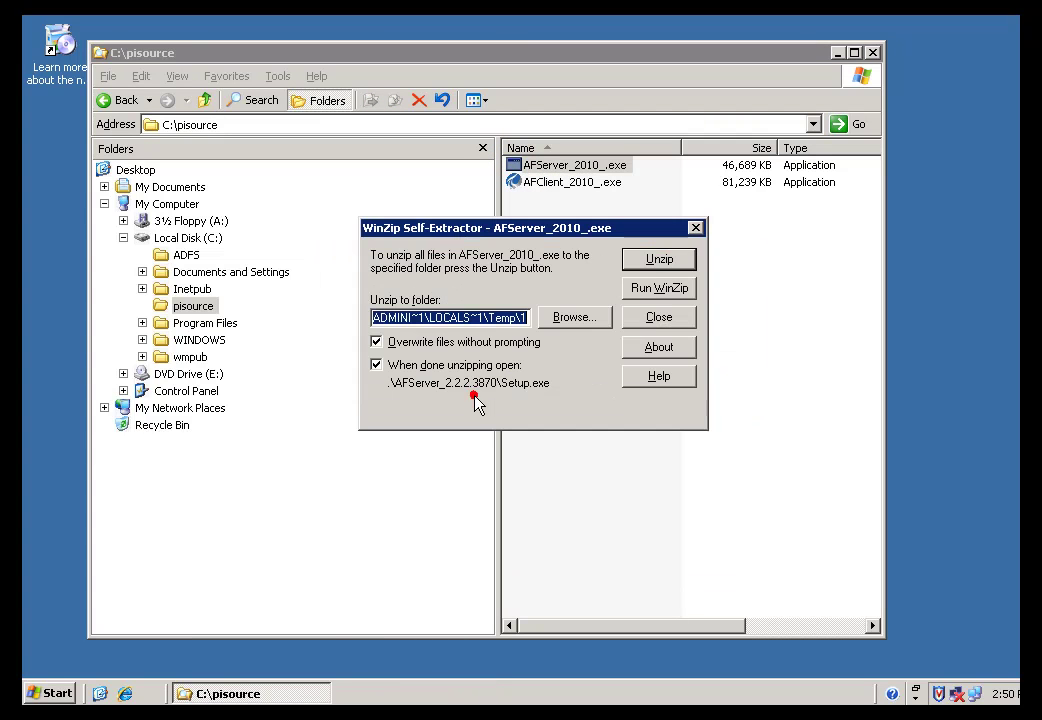
click(664, 262)
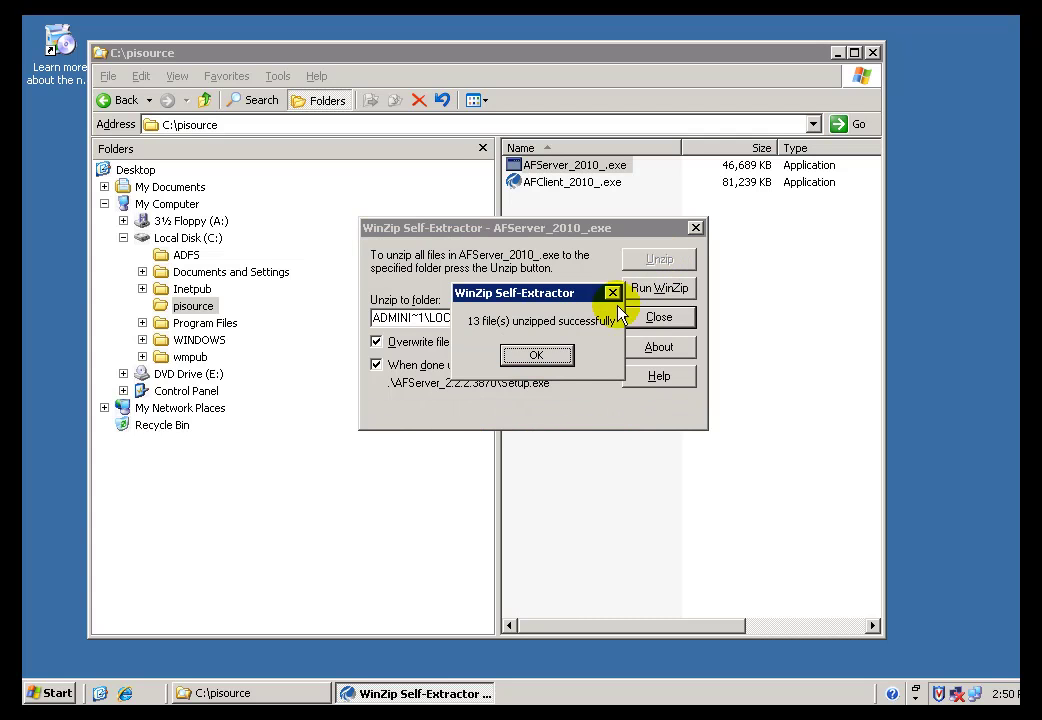
click(538, 358)
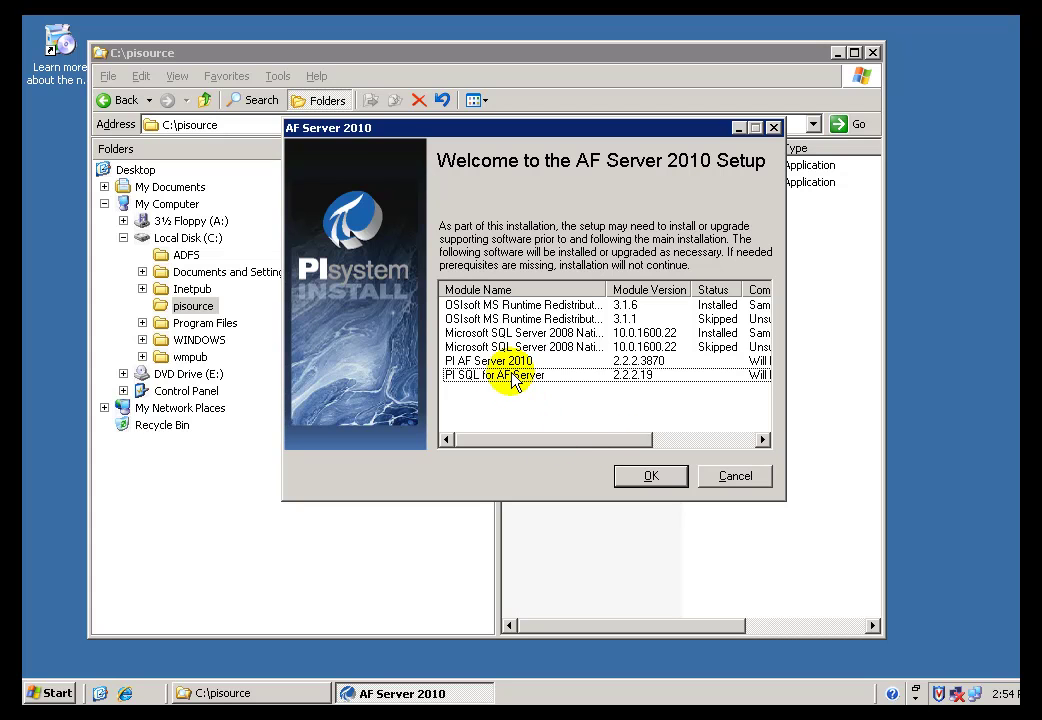
Start the AF Server 2010 installation and accept the default user information and destination folder C:\Program Files\PIPC\AF\.
click(494, 360)
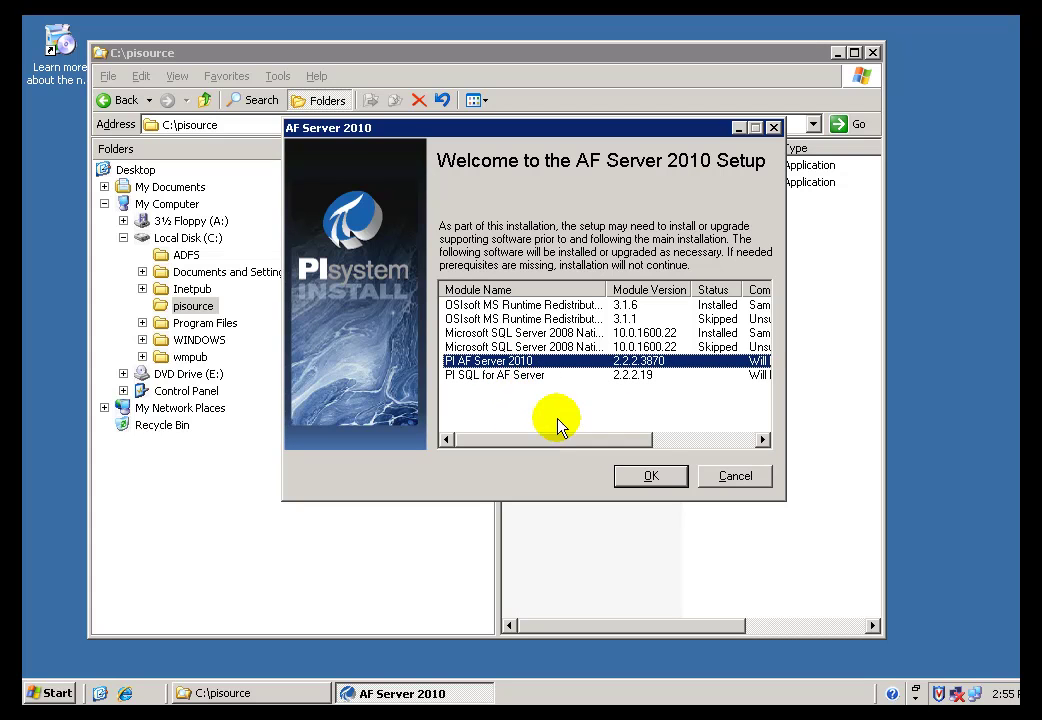
click(660, 482)
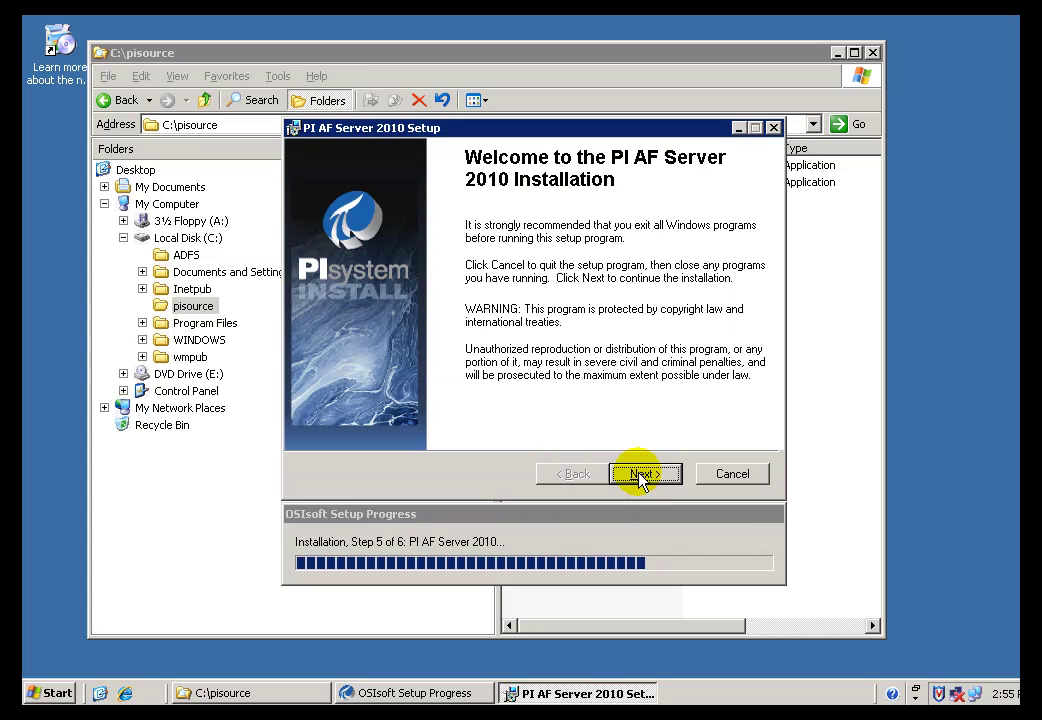
click(641, 474)
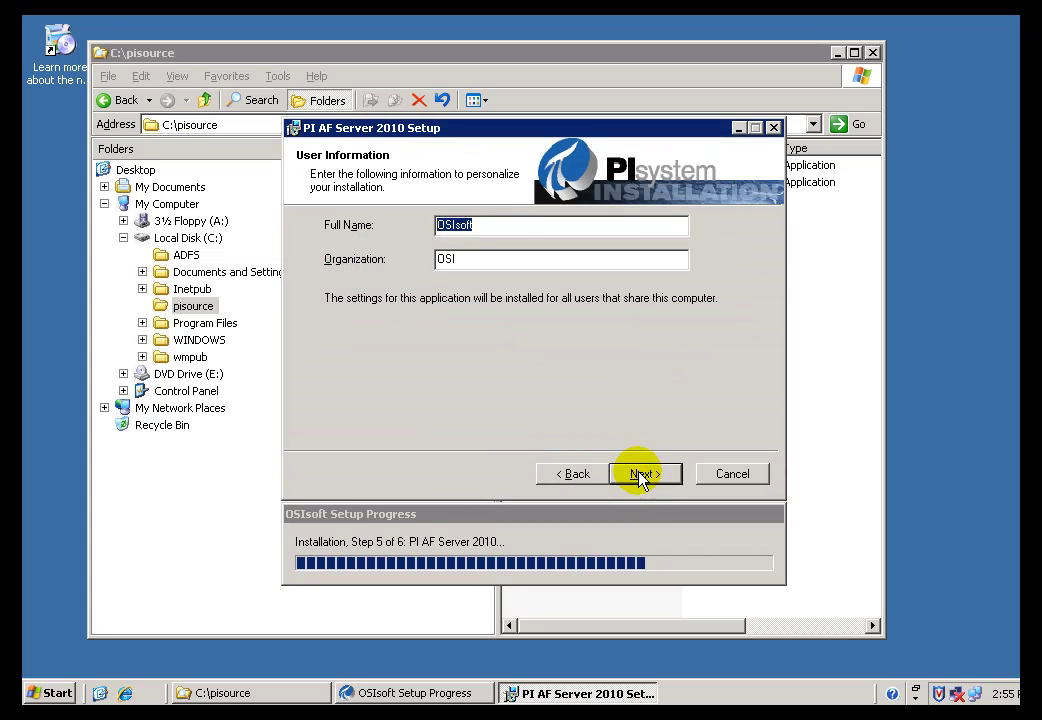
click(642, 474)
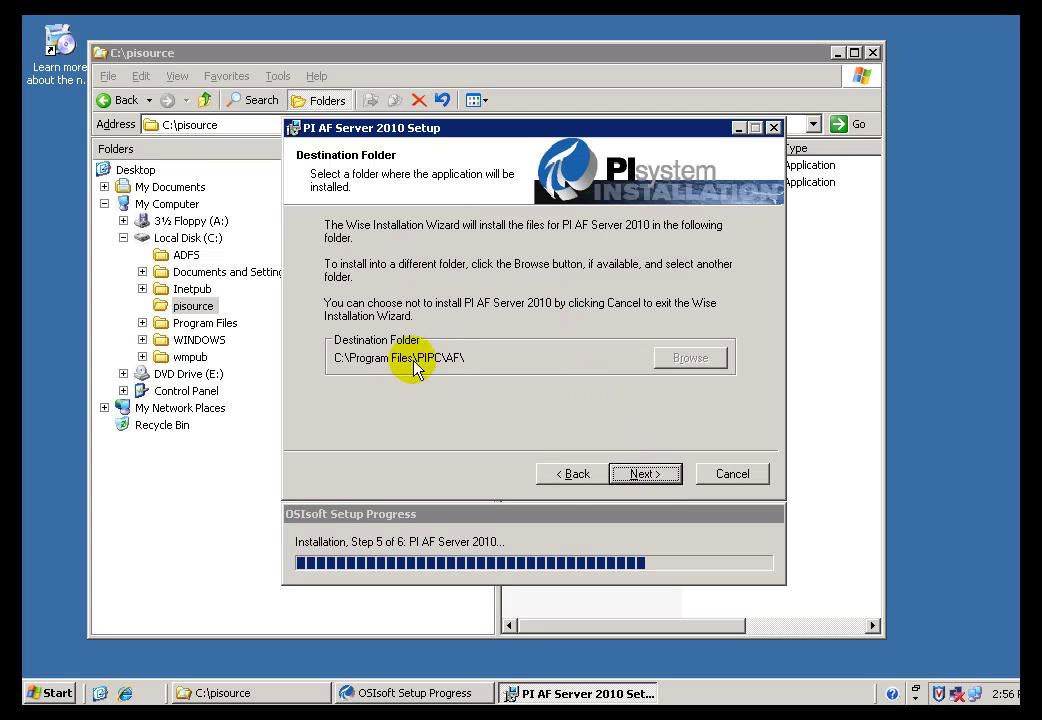
click(645, 474)
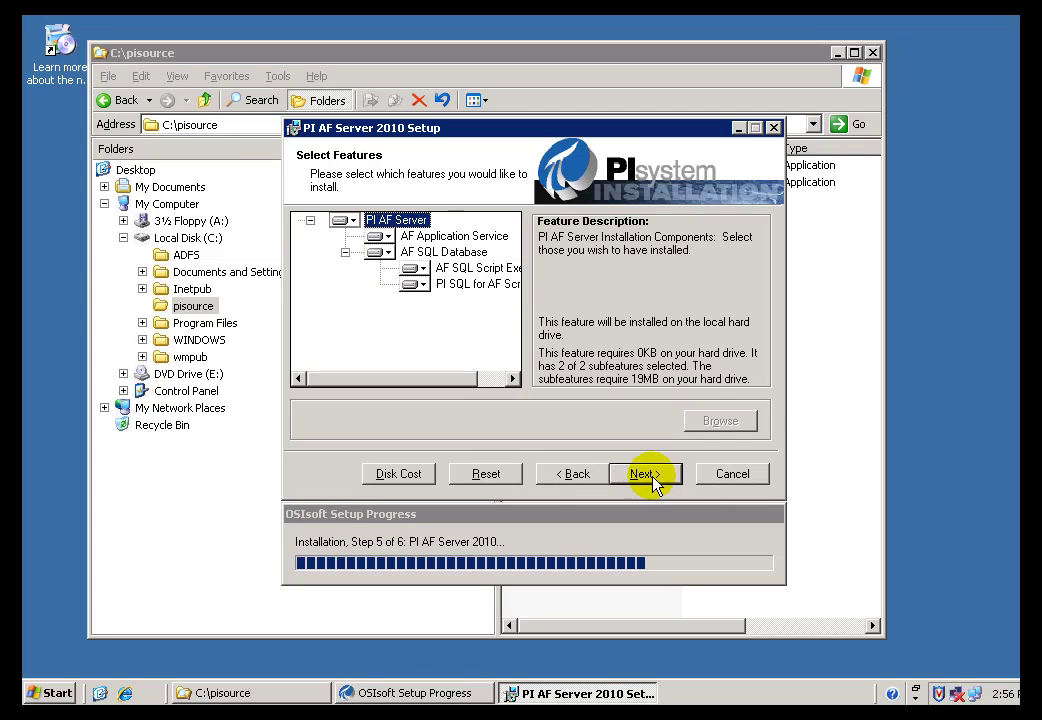
Make the AF Application Service feature entirely unavailable and continue with only the AF SQL Database features.
click(390, 239)
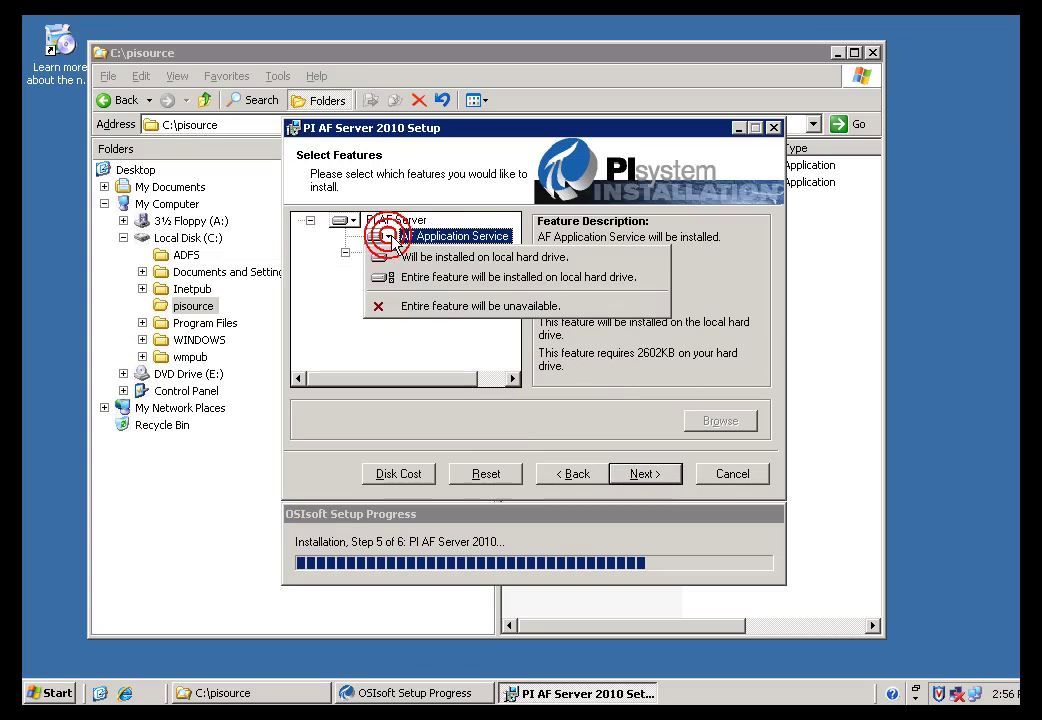
click(400, 310)
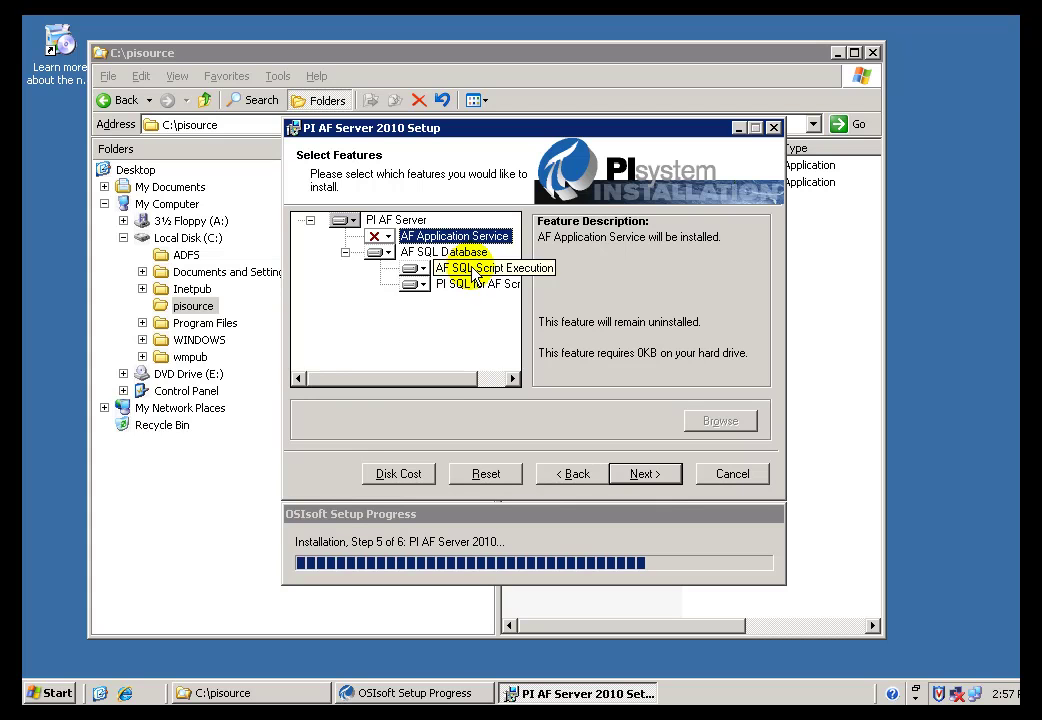
click(650, 474)
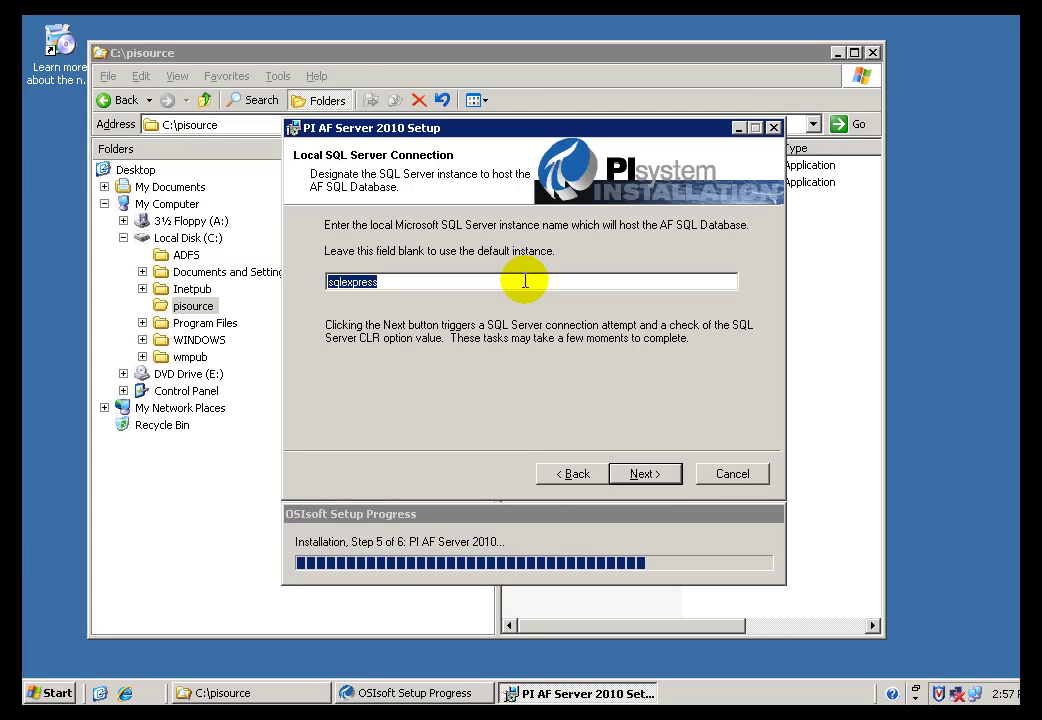
Clear the local SQL Server instance name so the default instance hosts the AF SQL Database, and continue.
click(383, 281)
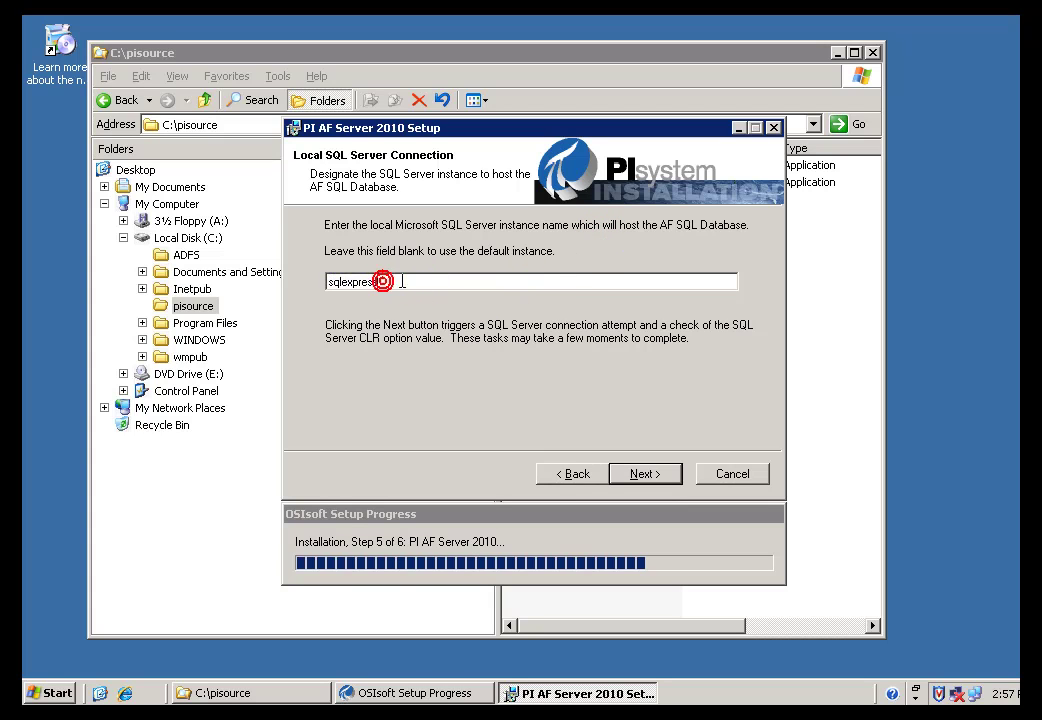
drag(400, 281, 350, 282)
click(392, 287)
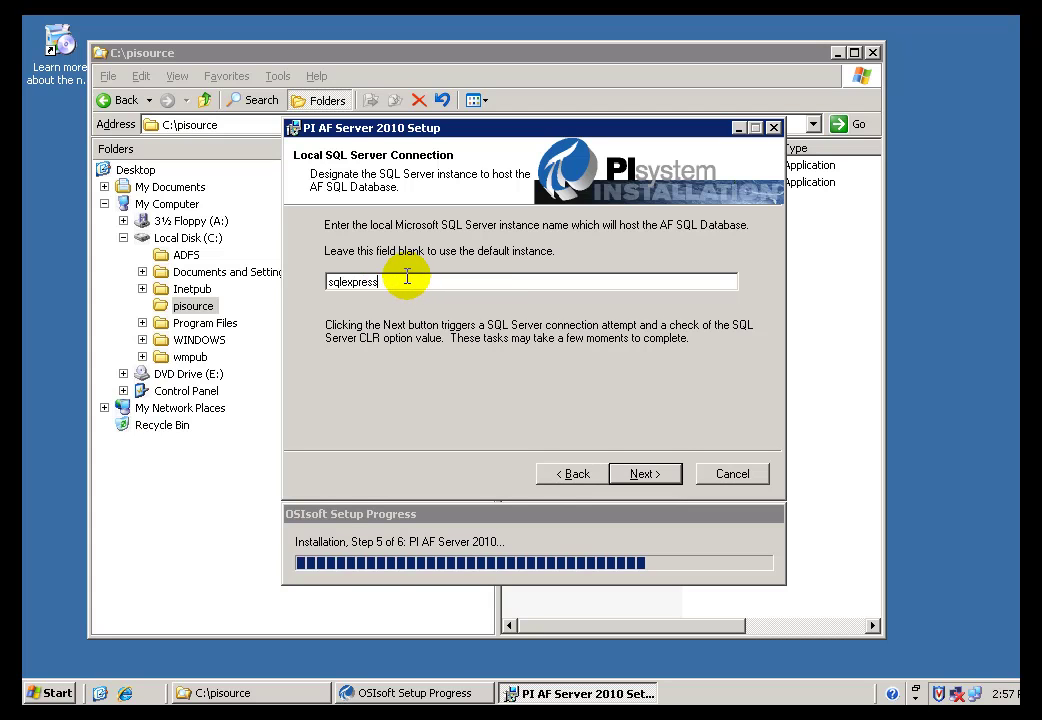
drag(400, 279, 300, 287)
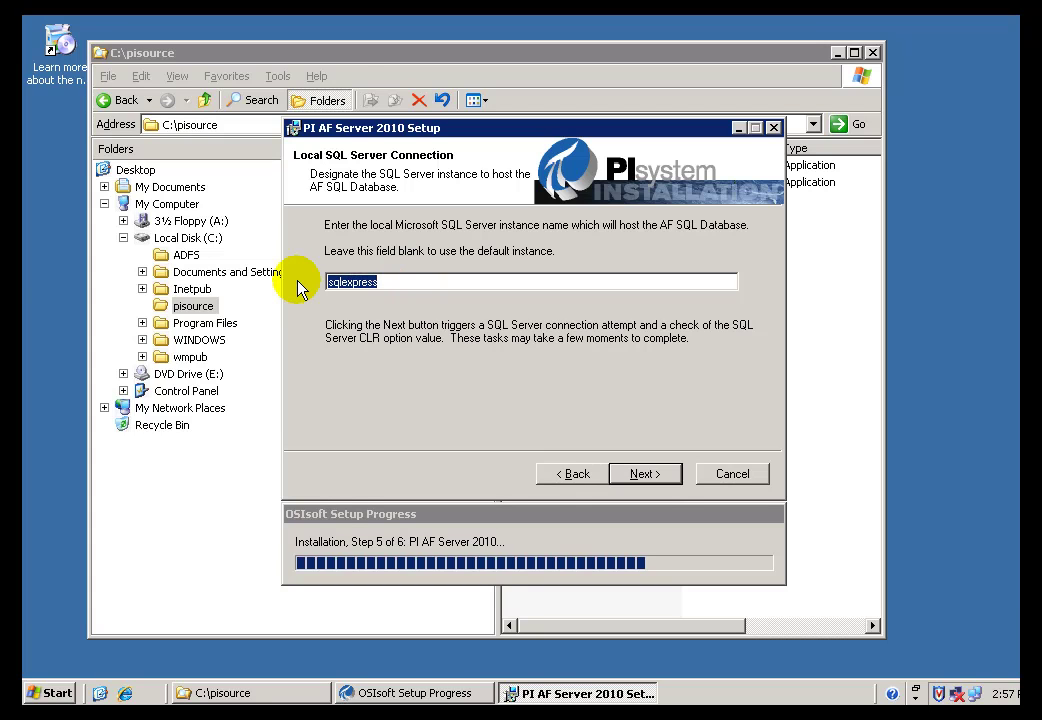
key(Delete)
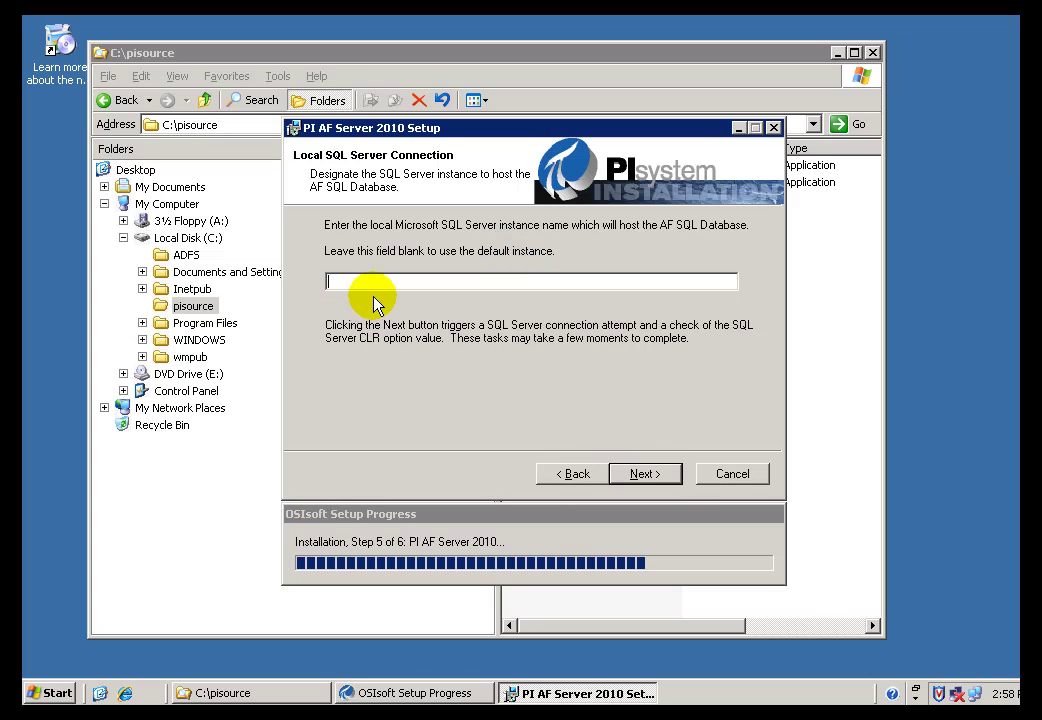
click(643, 476)
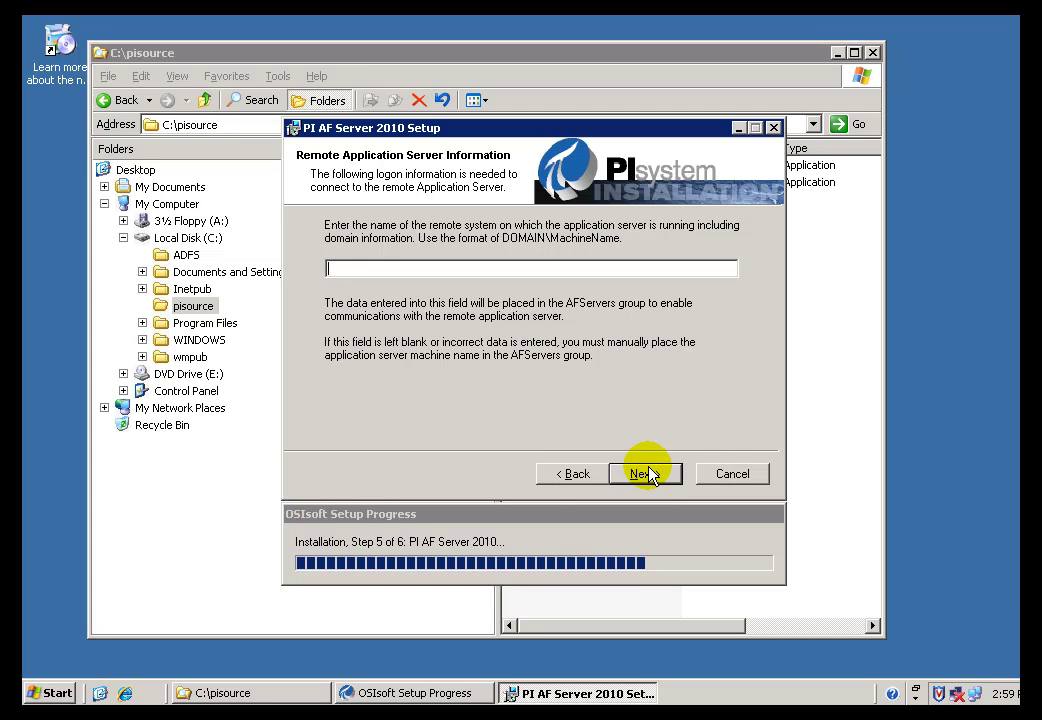
Enter osi\nickgx280 as the remote application server and continue to the installation summary.
text(osi)
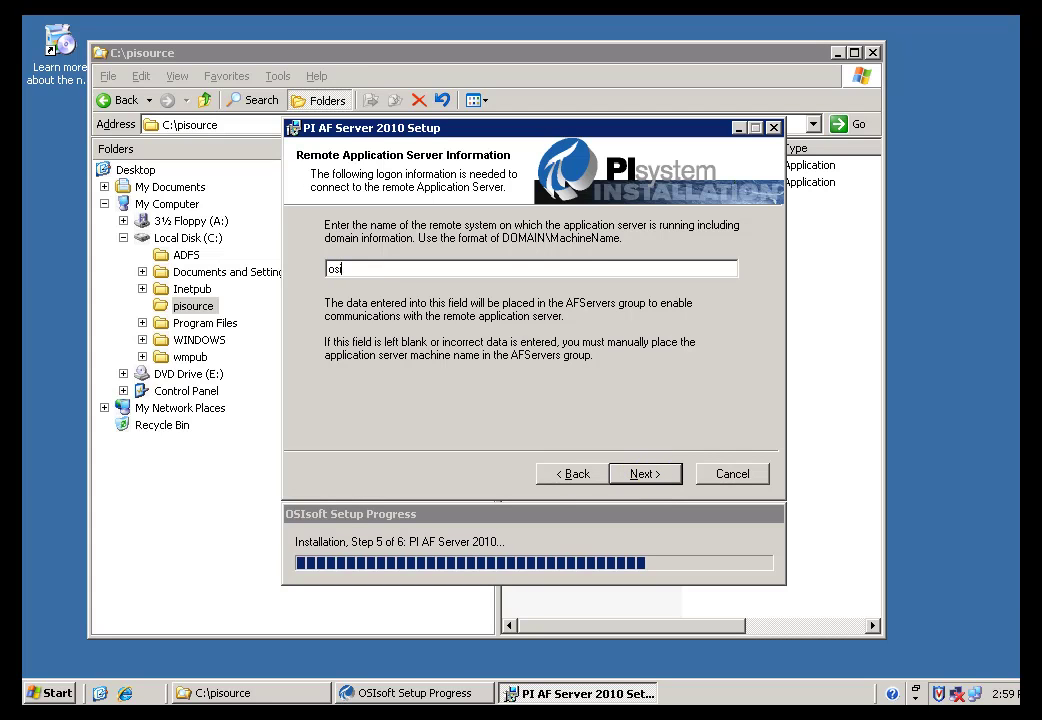
text(\nickgx280)
drag(409, 268, 305, 267)
click(412, 270)
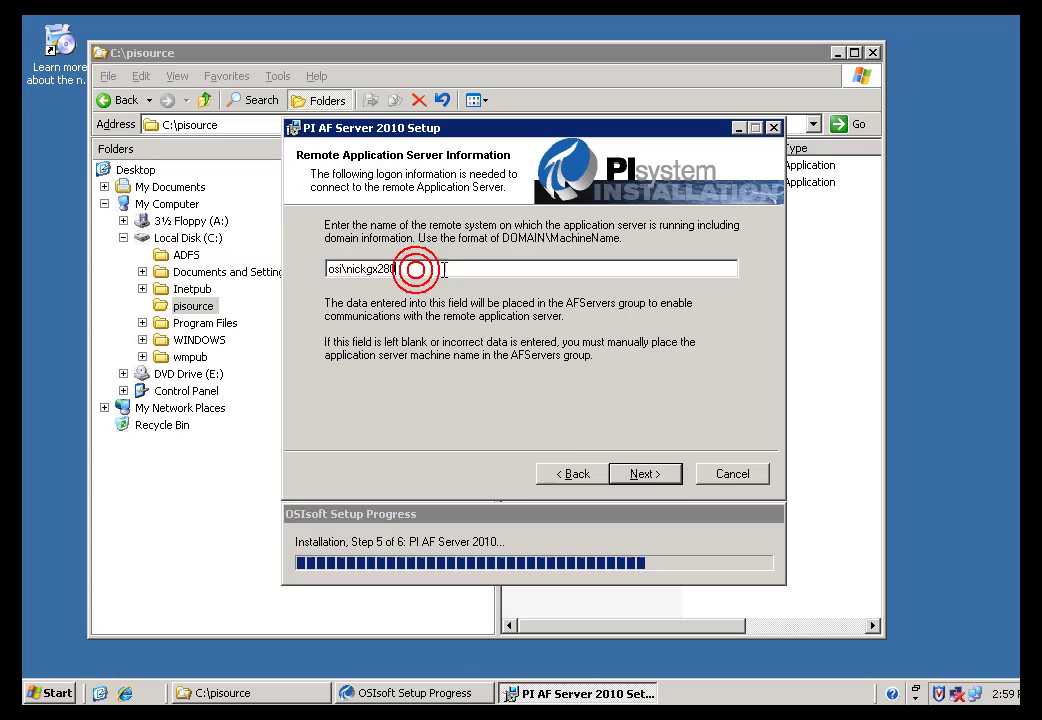
double_click(352, 268)
click(402, 269)
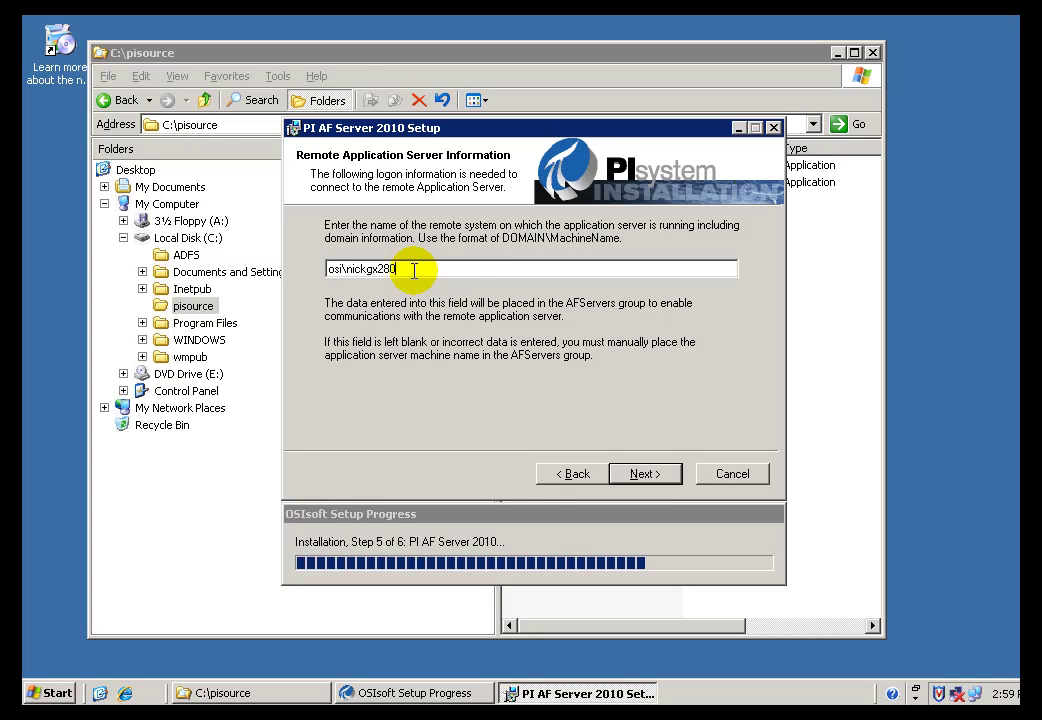
click(643, 475)
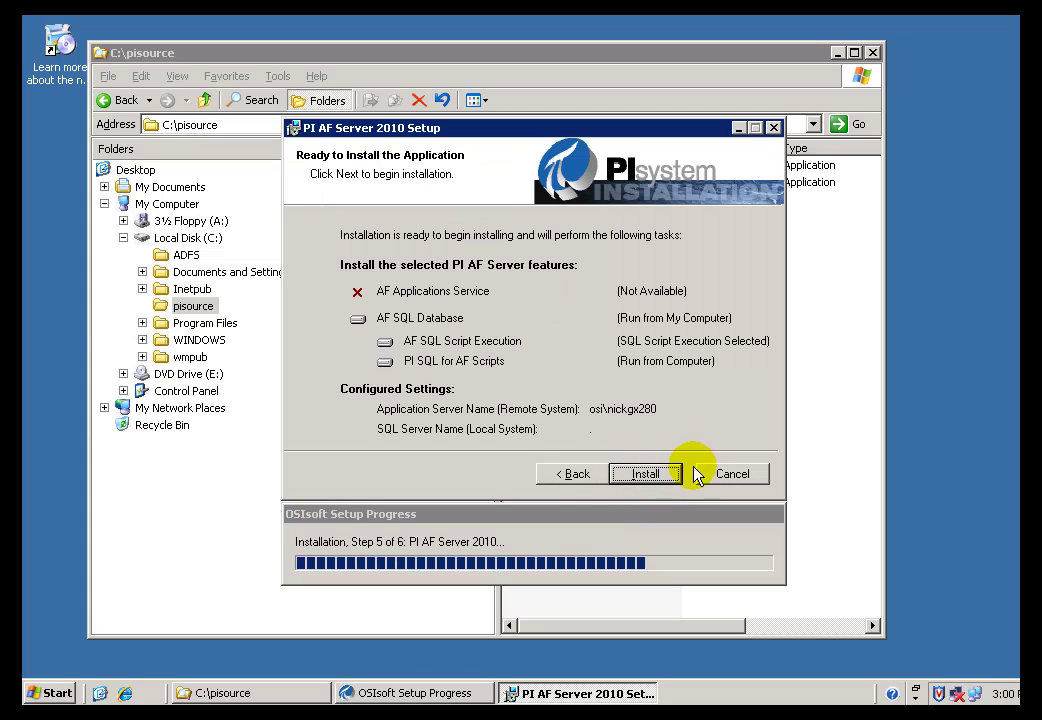
Install the selected PI AF Server features, finish the wizard and close the AF Server 2010 setup.
click(643, 475)
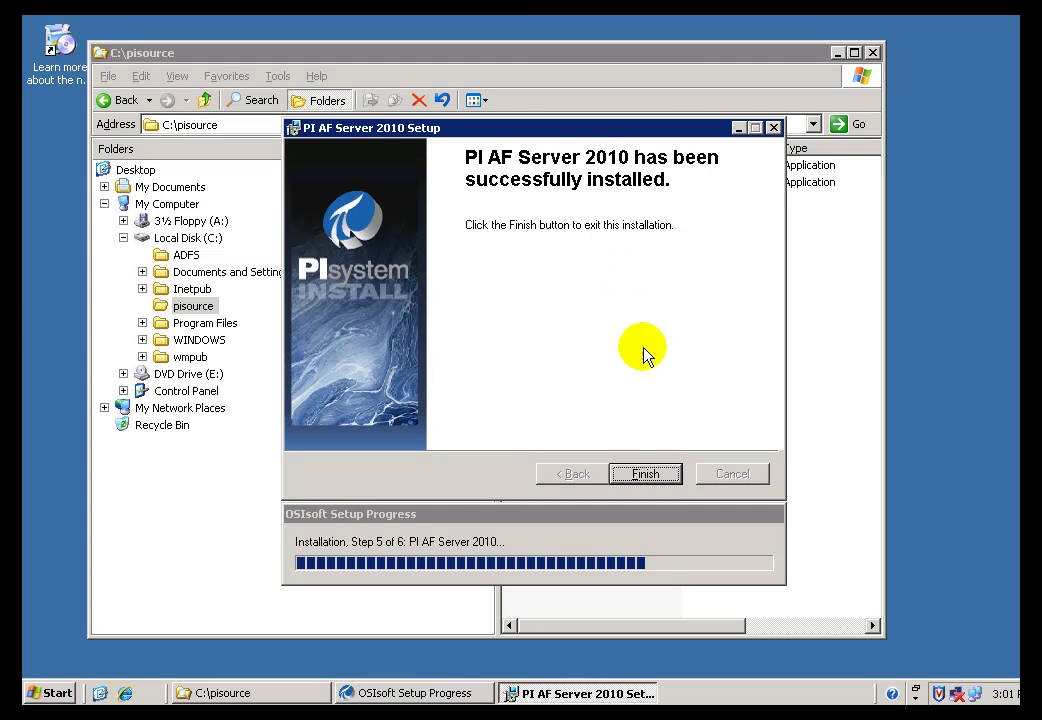
click(645, 474)
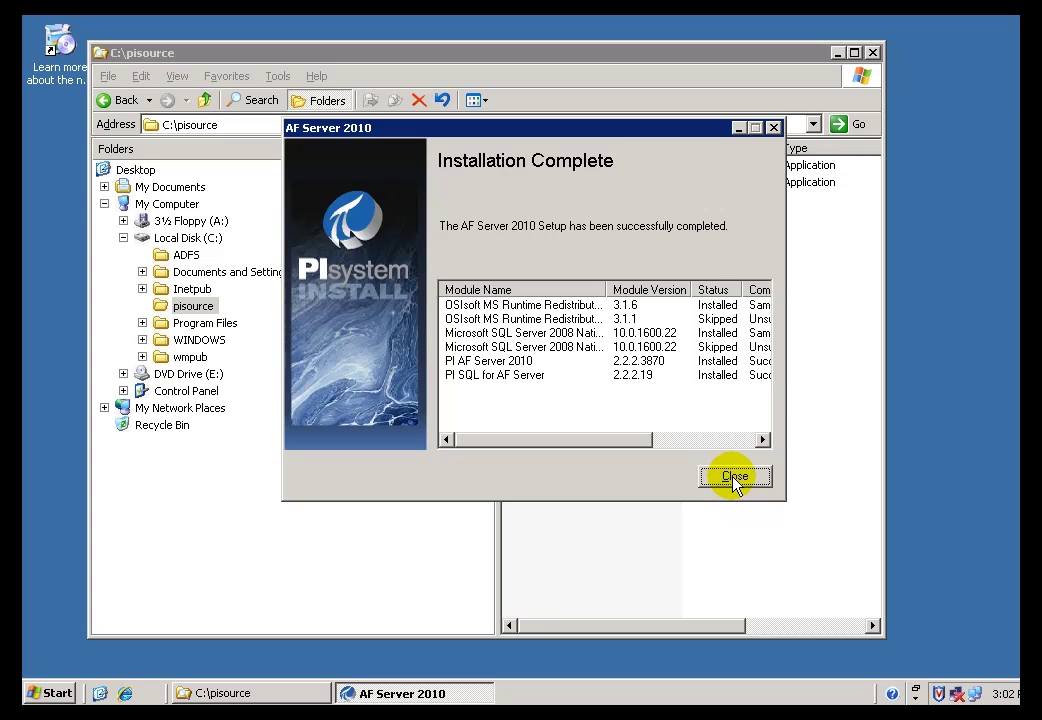
click(735, 477)
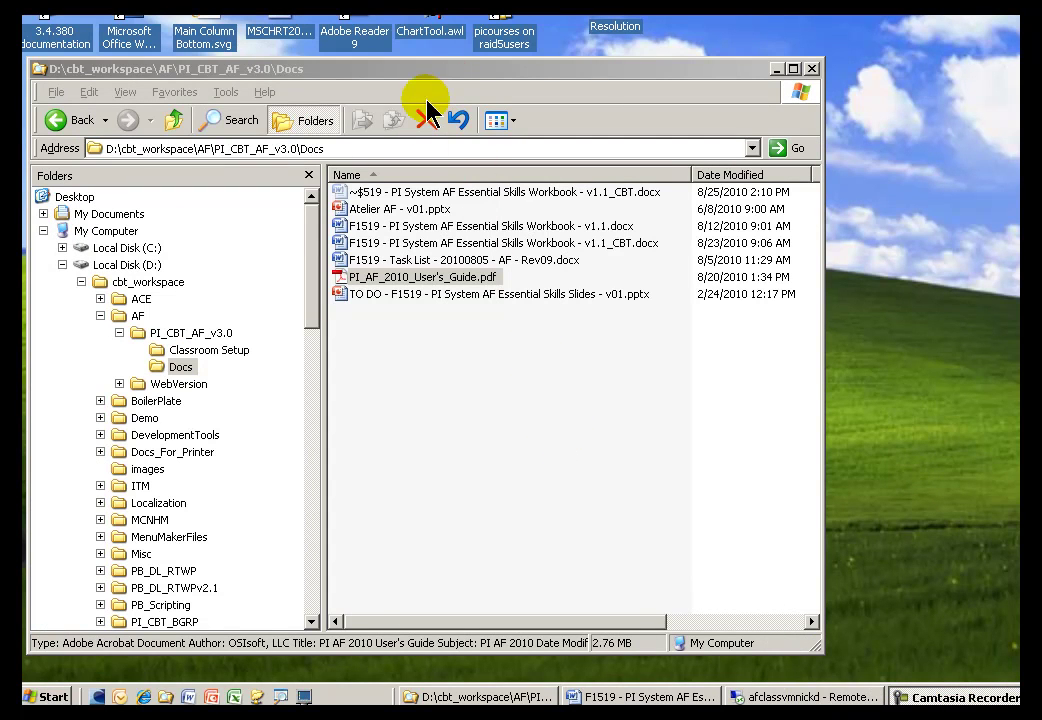
In Windows Explorer on the local computer, collapse the AF folder and display the contents of C:\PISource.
click(406, 73)
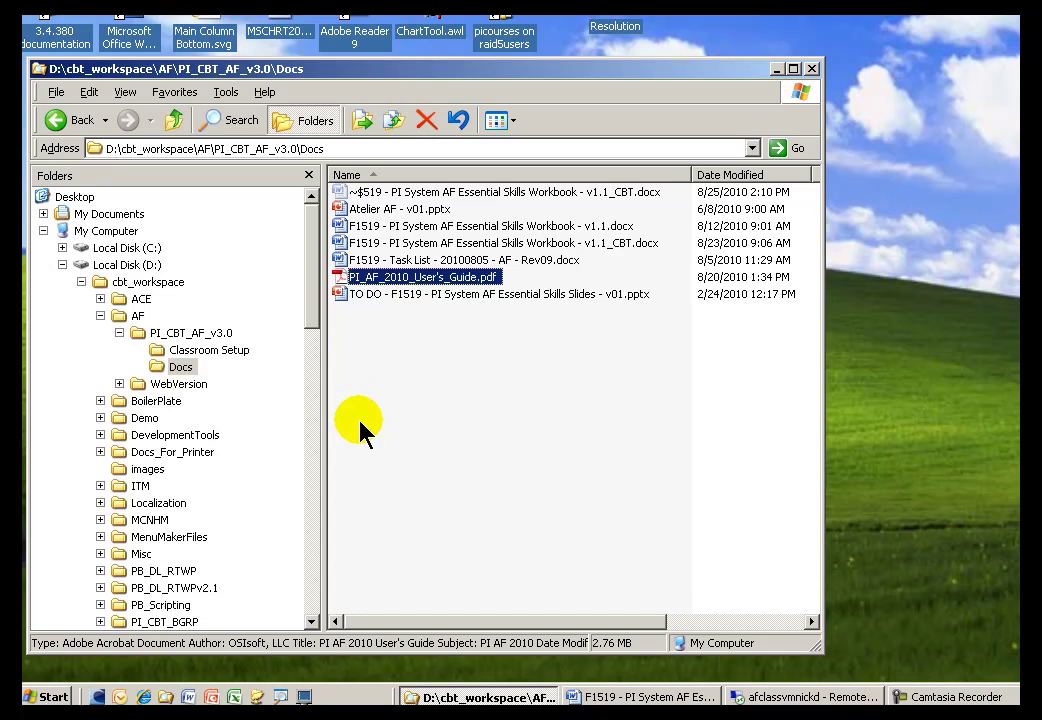
click(100, 316)
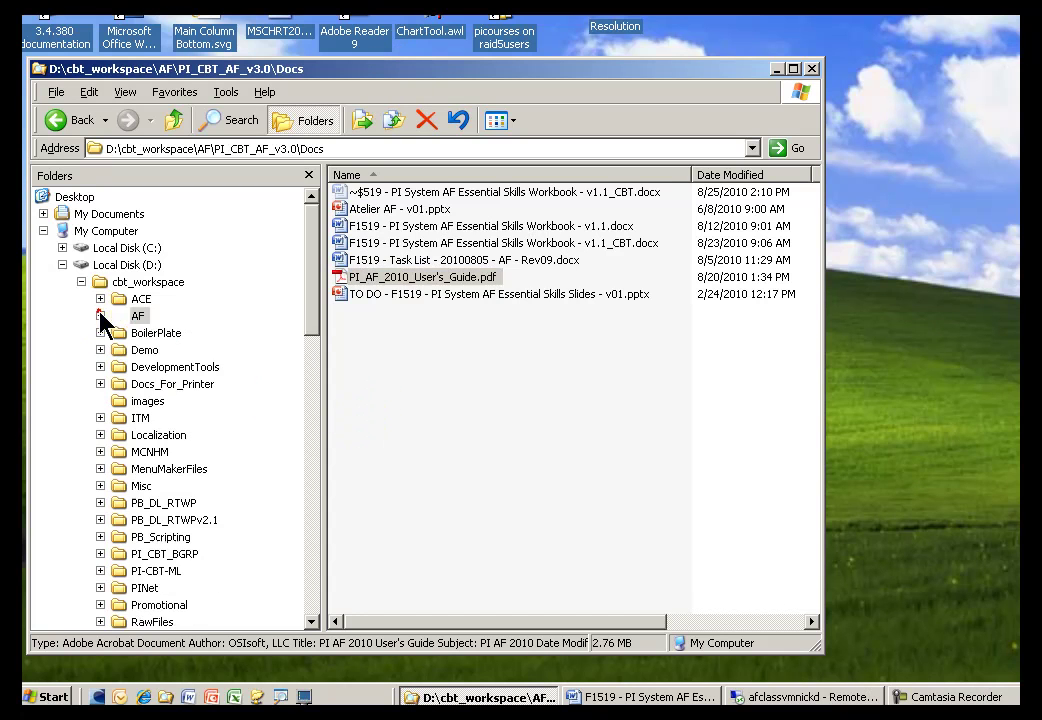
click(62, 248)
click(131, 383)
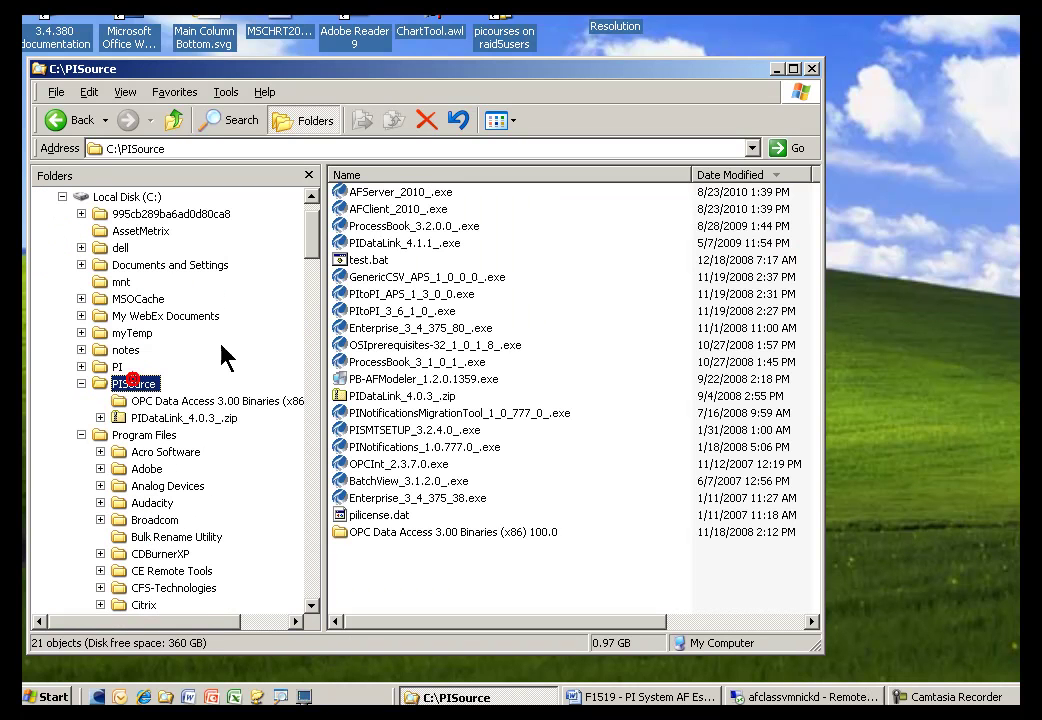
Run AFServer_2010_.exe from C:\PISource, unzip its files to the default folder and start the PI AF Server 2010 installation.
click(344, 196)
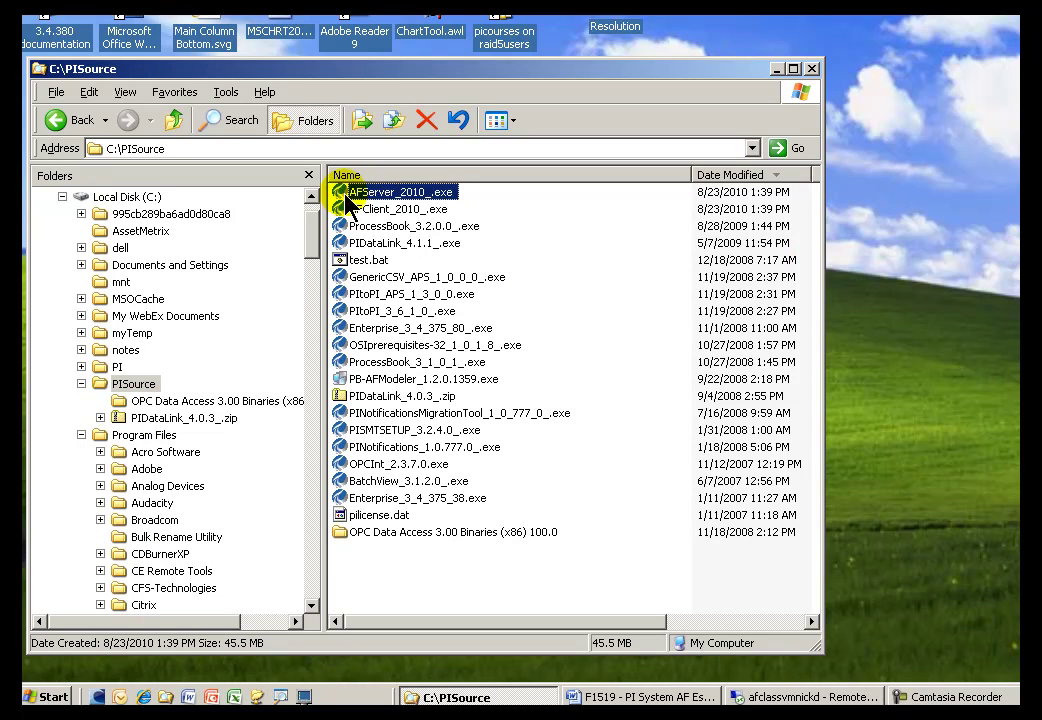
double_click(346, 194)
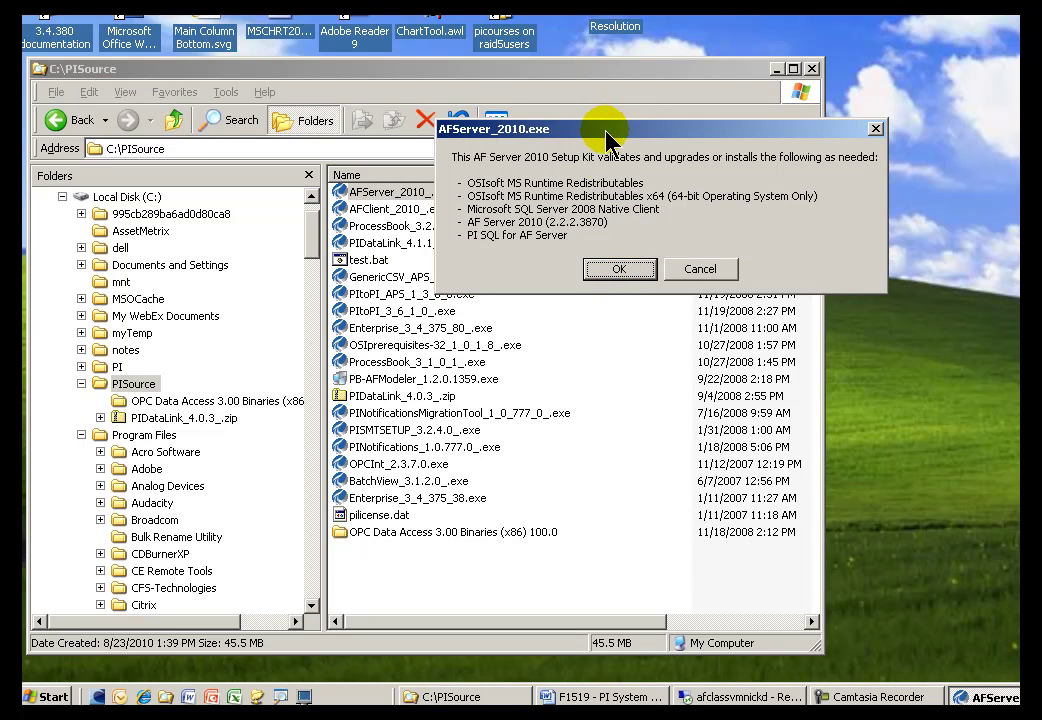
click(619, 270)
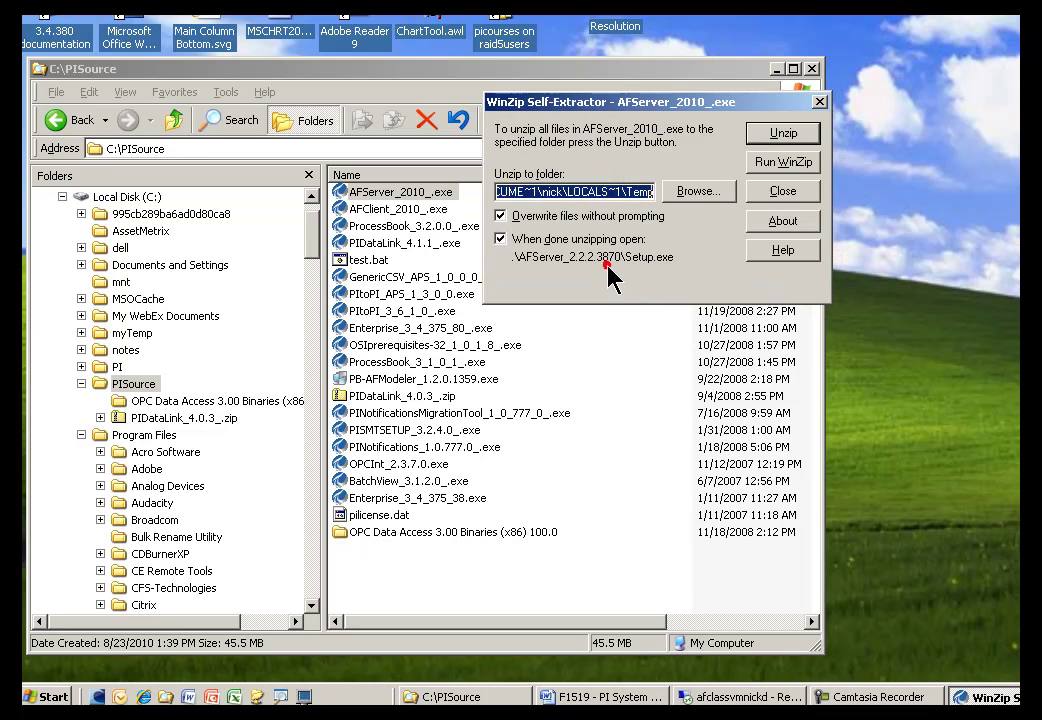
click(765, 135)
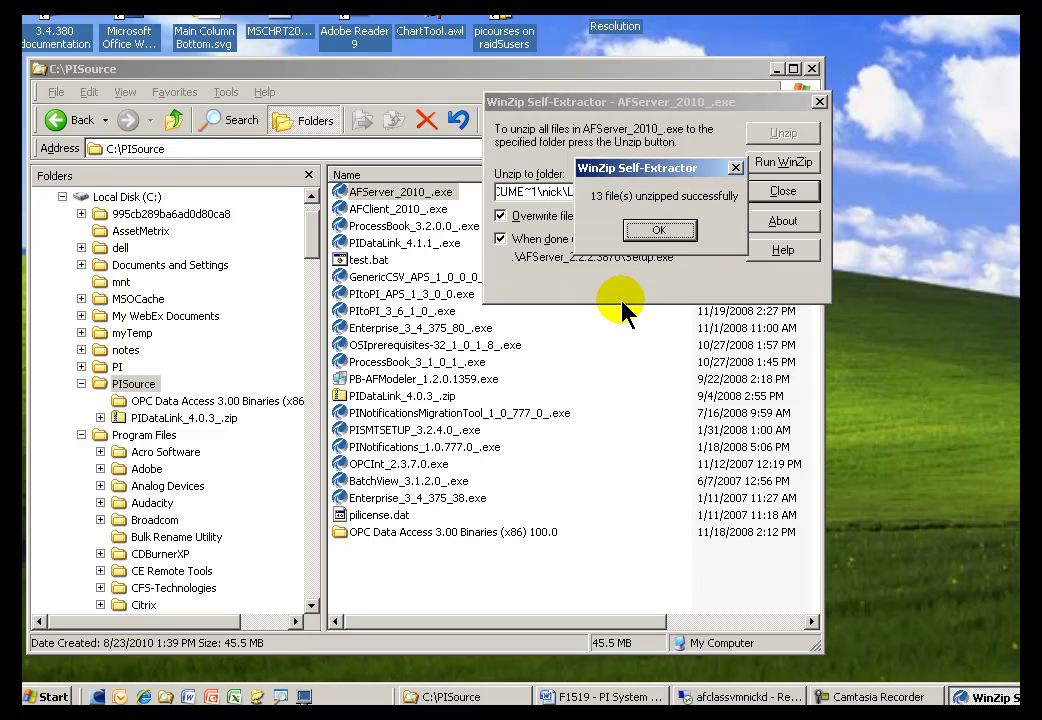
click(658, 233)
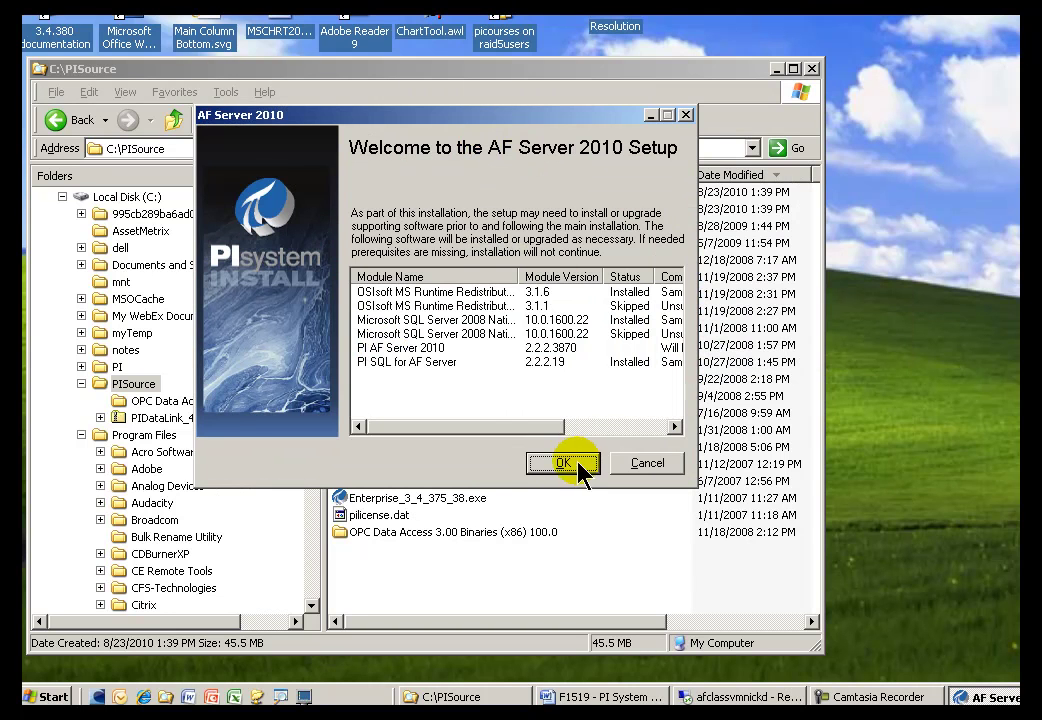
click(388, 349)
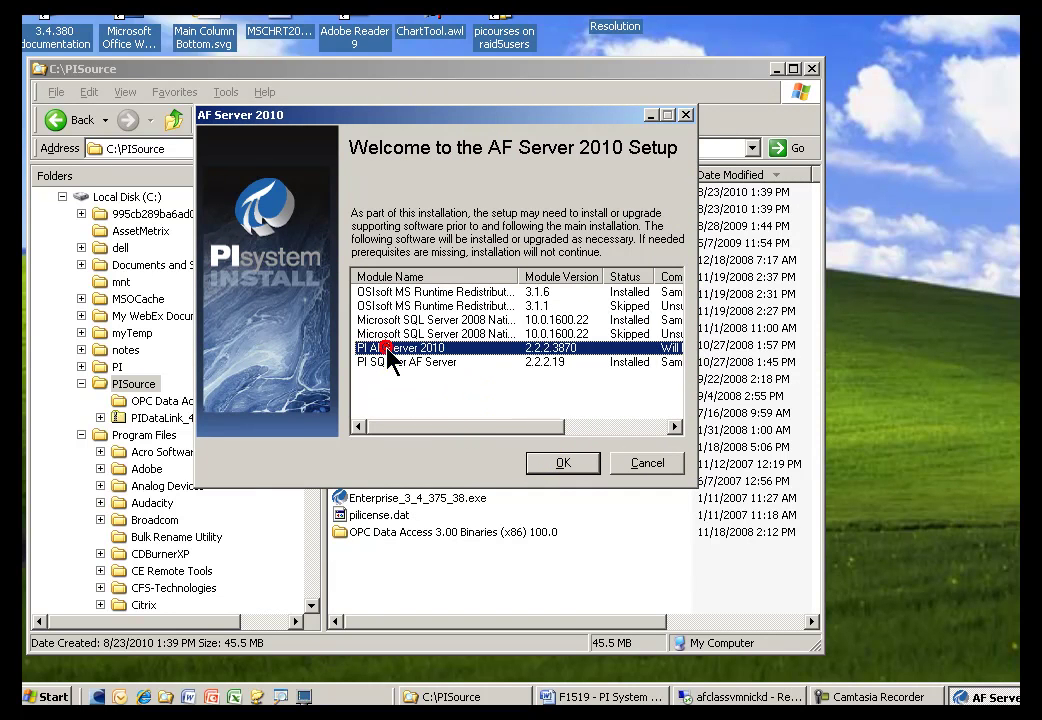
click(566, 463)
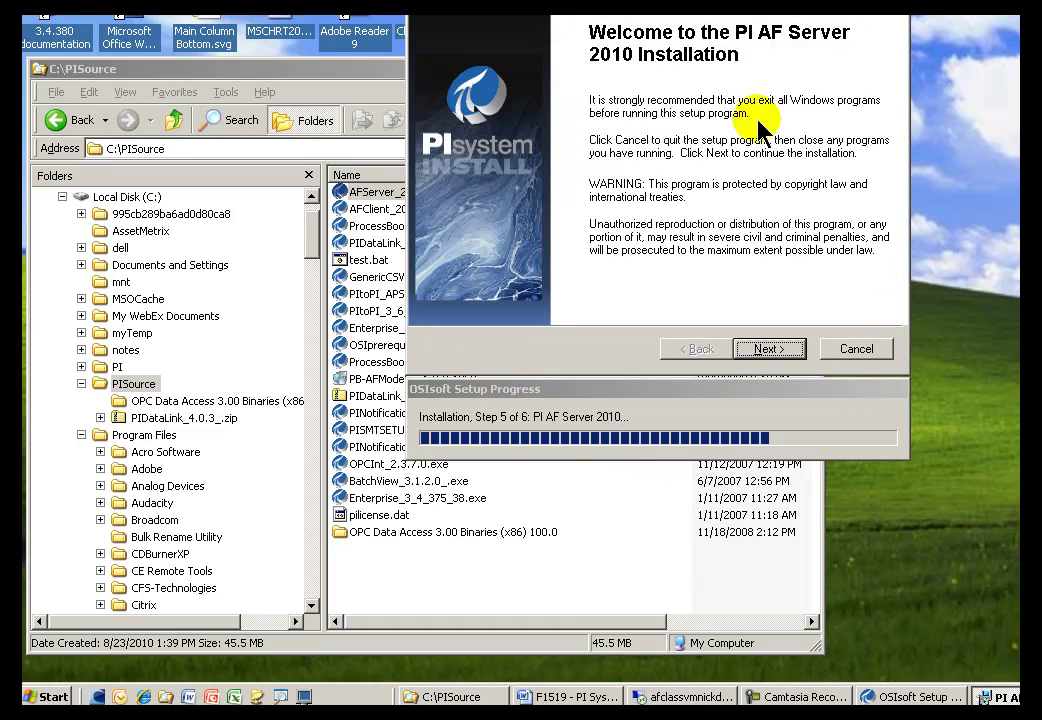
Keep the default user information and destination folder, and make the entire AF SQL Database feature unavailable for this installation.
click(772, 349)
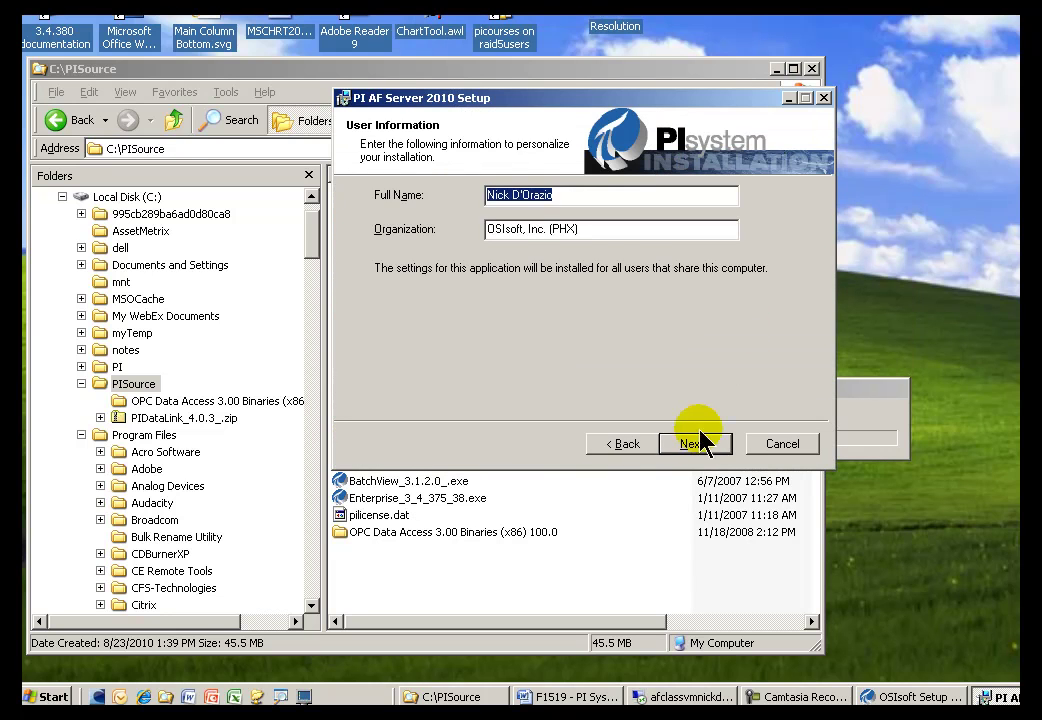
click(694, 444)
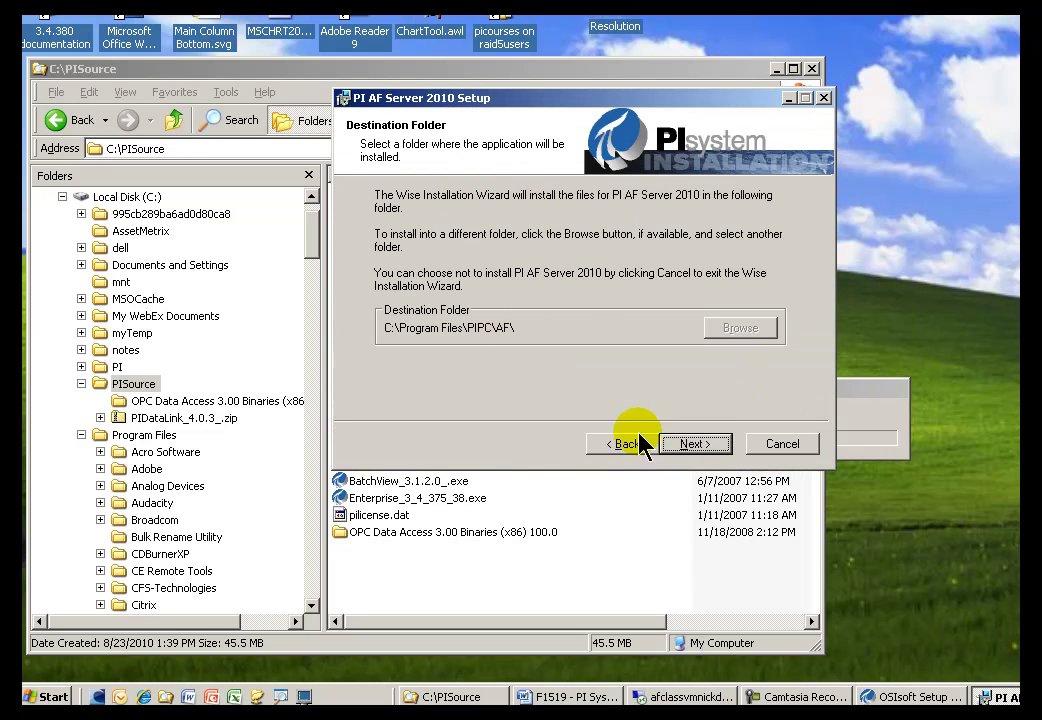
click(692, 444)
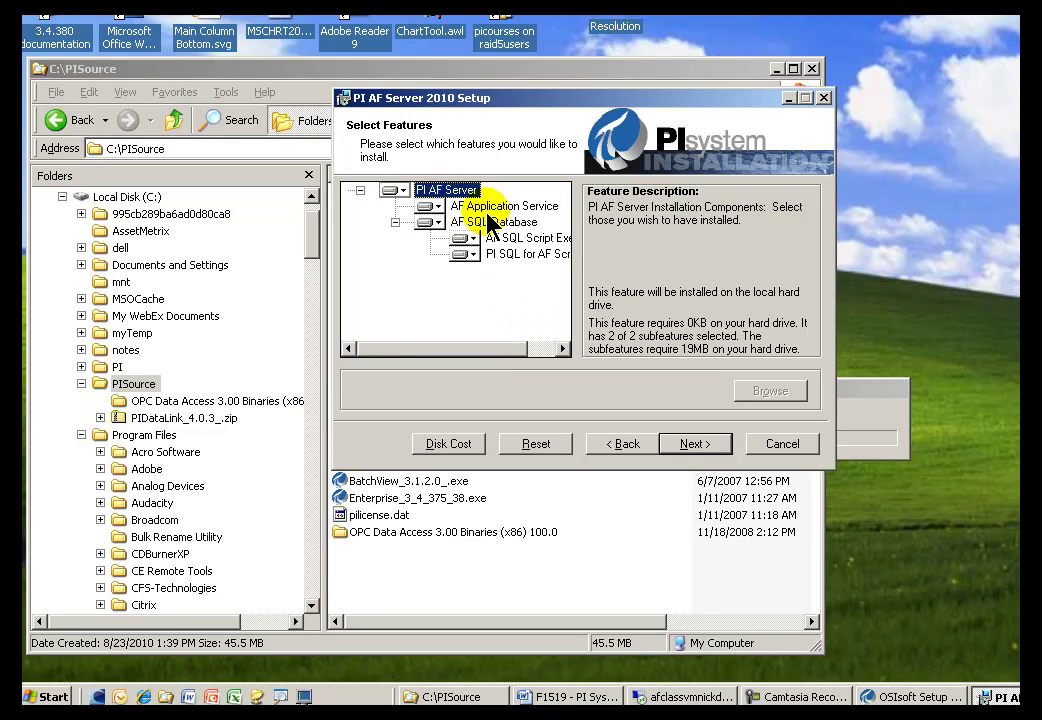
click(436, 222)
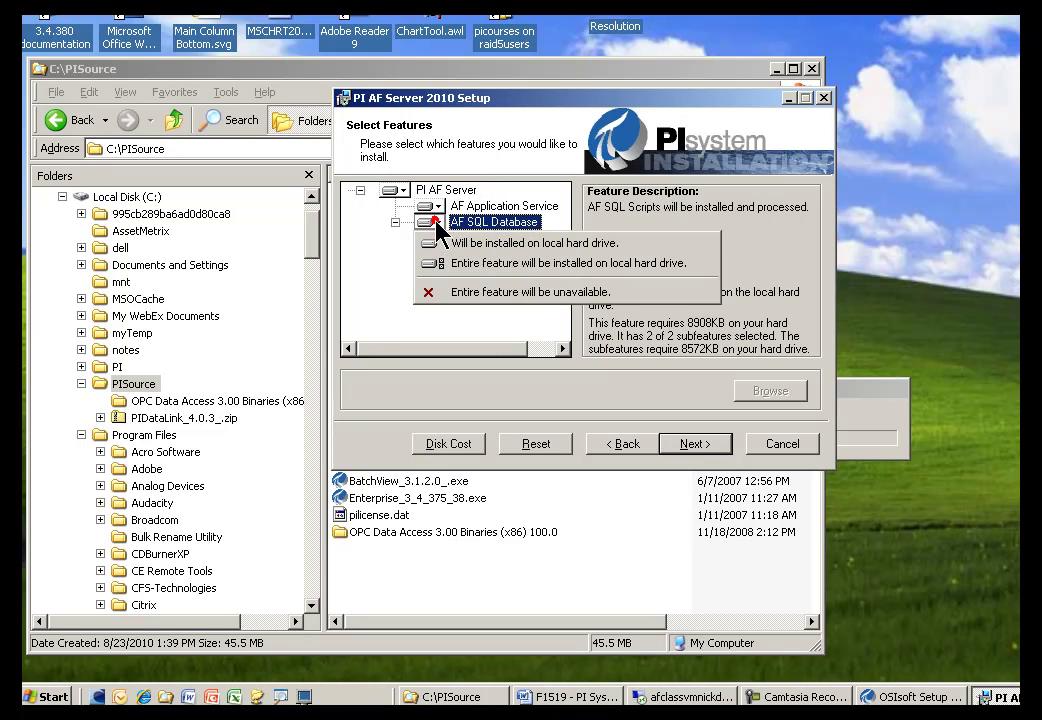
click(466, 292)
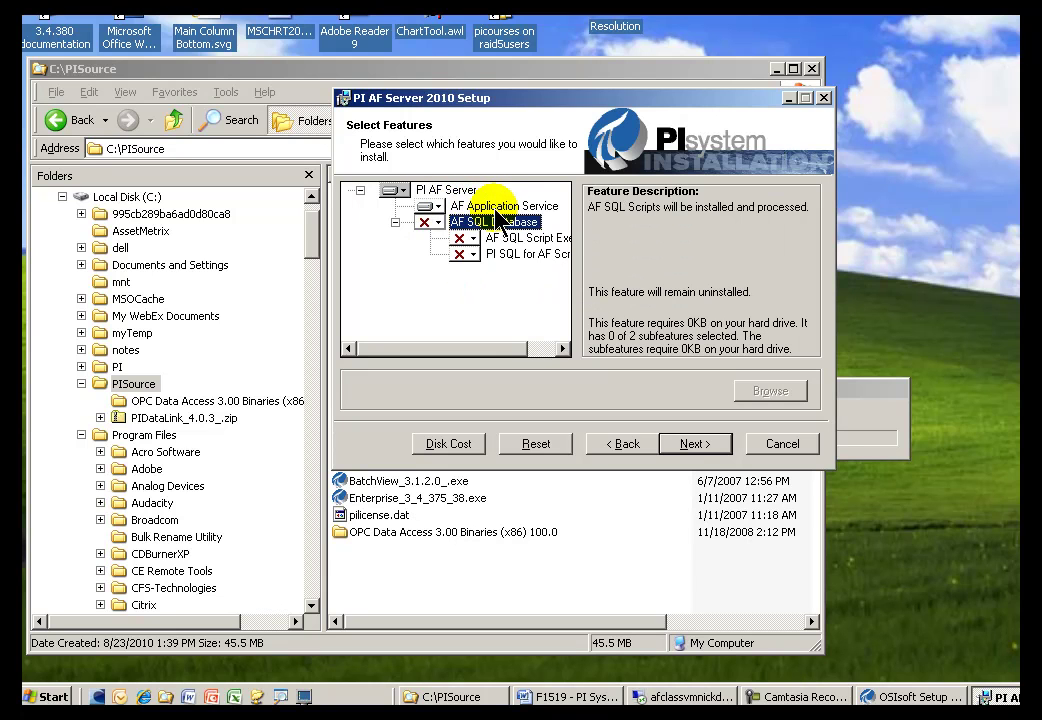
Continue to the SQL Server connection settings and enter afclassvmnickd as the server hosting the AF SQL Database.
click(690, 447)
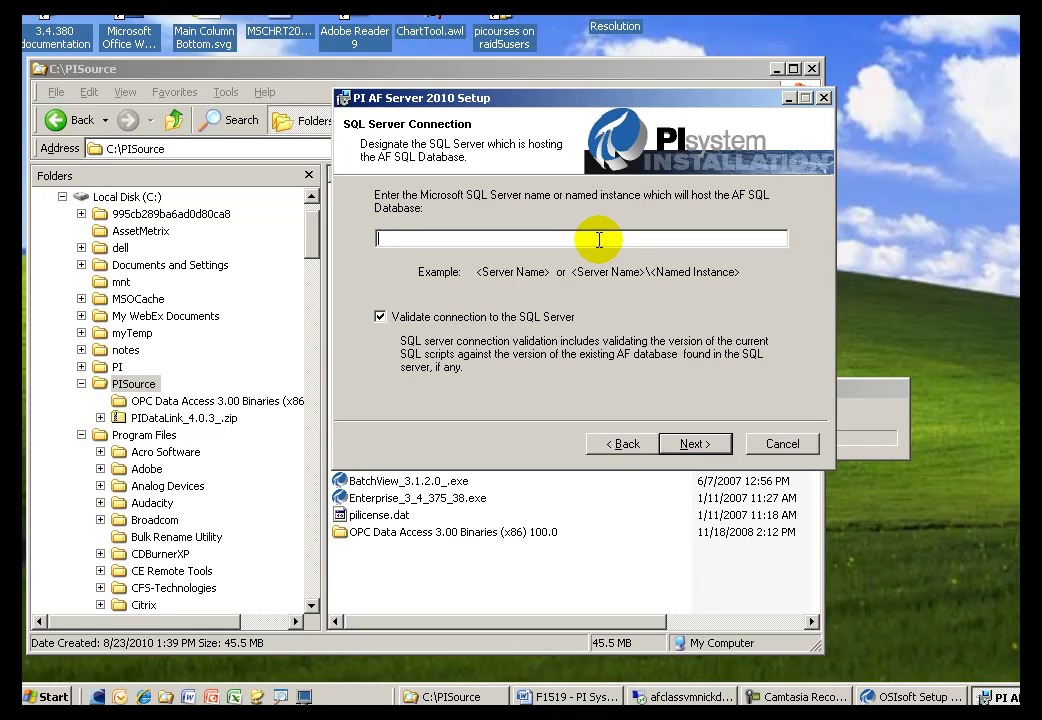
text(afclassvmnickd)
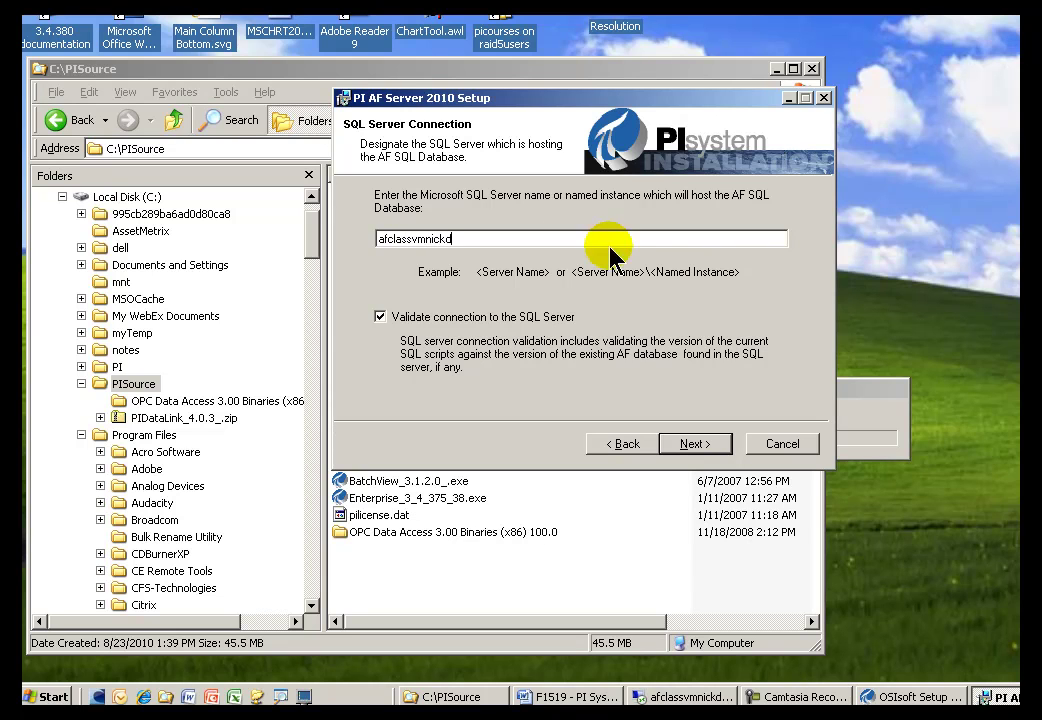
click(495, 239)
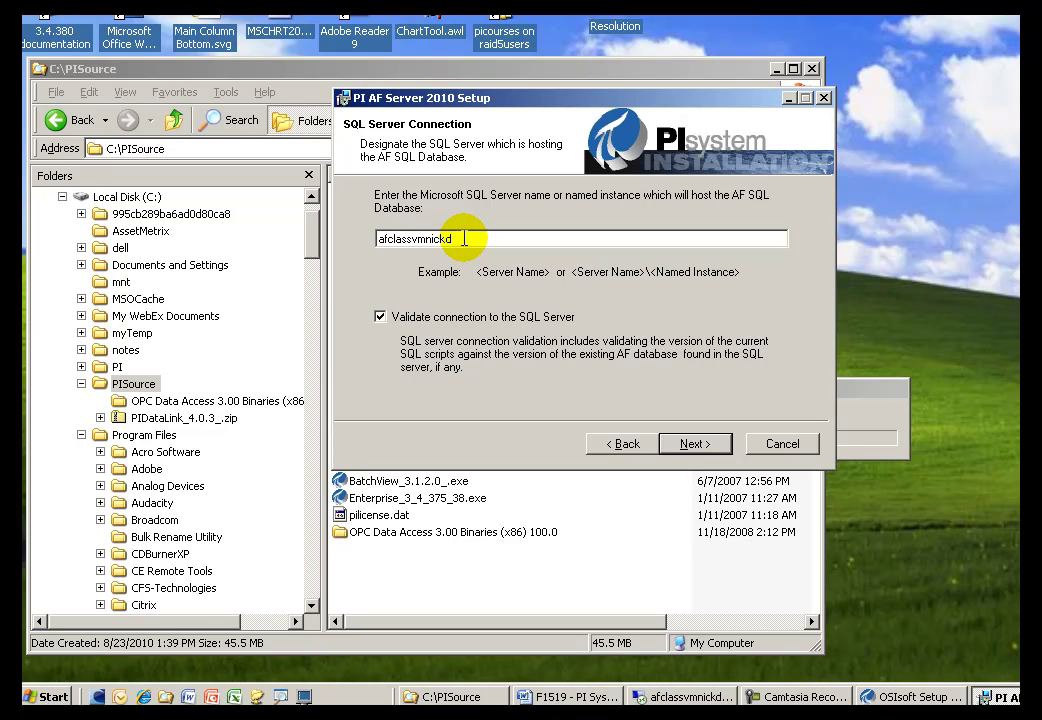
text(\)
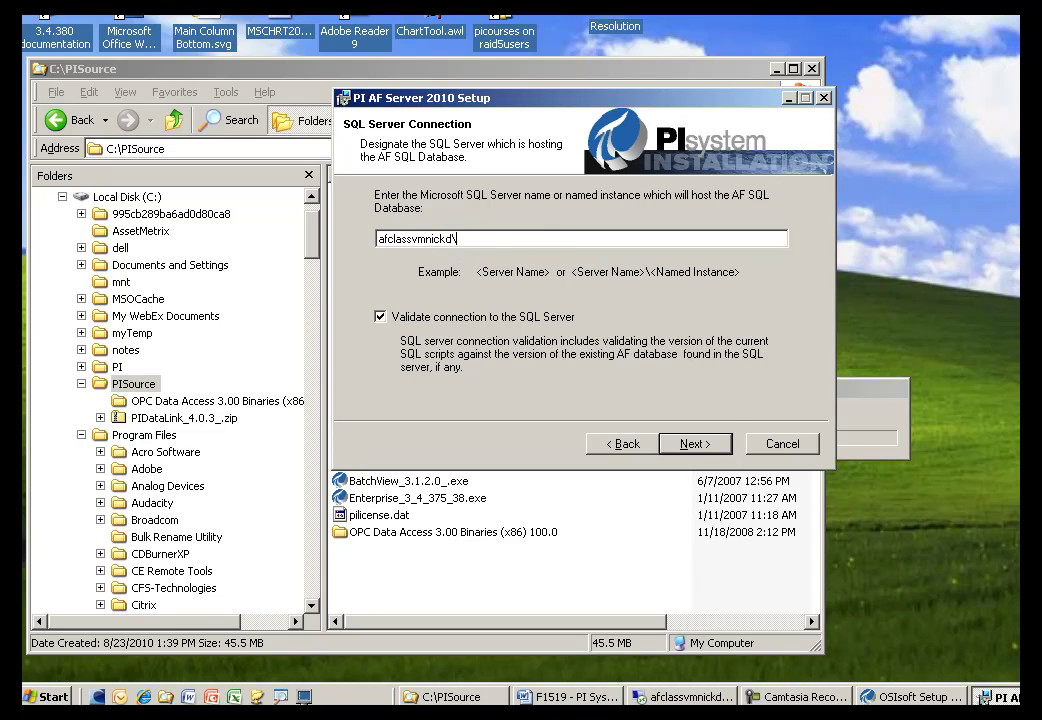
text(sqlexpress)
key(BackSpace)
key(BackSpace)
key(BackSpace)
key(BackSpace)
key(BackSpace)
key(BackSpace)
key(BackSpace)
key(BackSpace)
key(BackSpace)
key(BackSpace)
key(BackSpace)
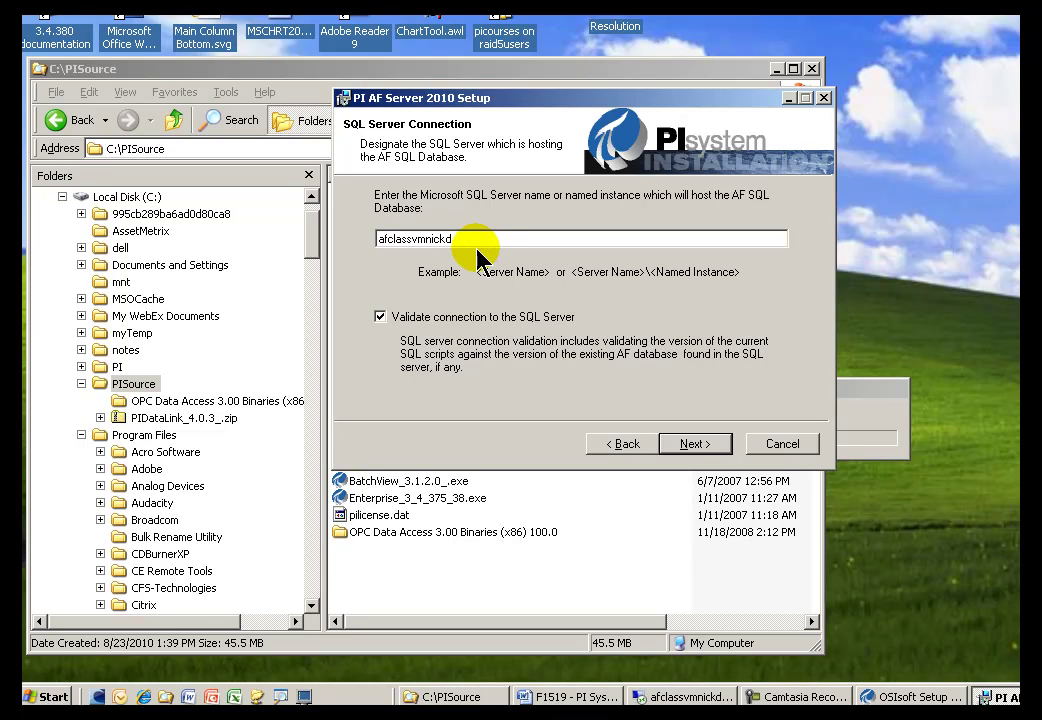
Continue with SQL Server connection validation enabled, install the AF Application Service on the local computer and finish the wizard.
click(696, 446)
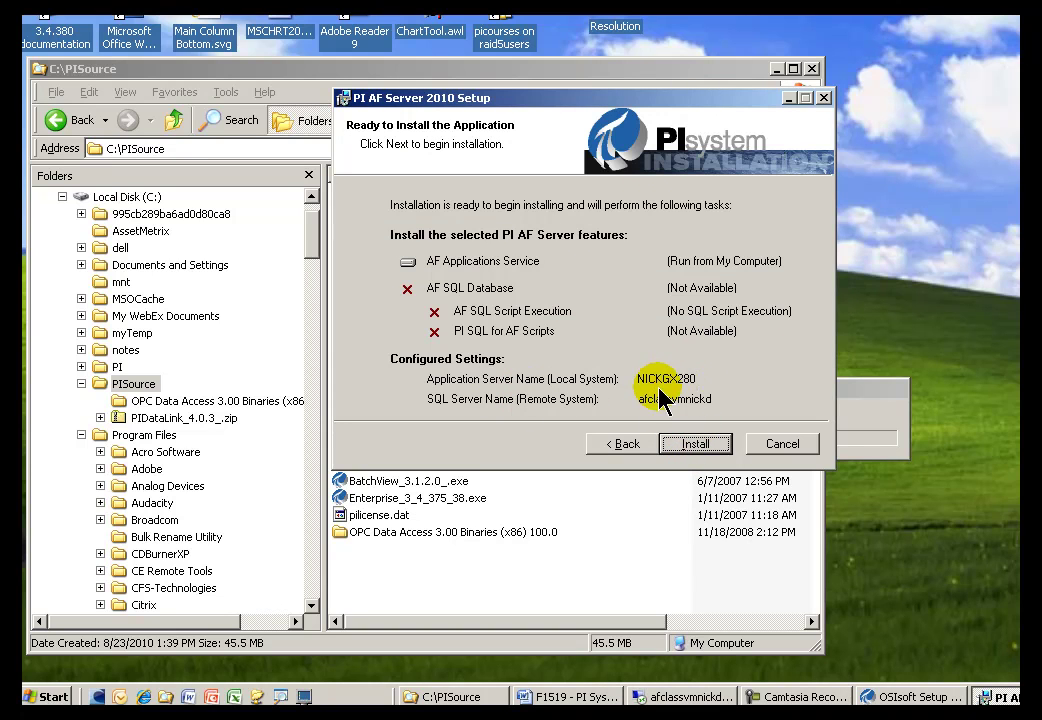
click(693, 445)
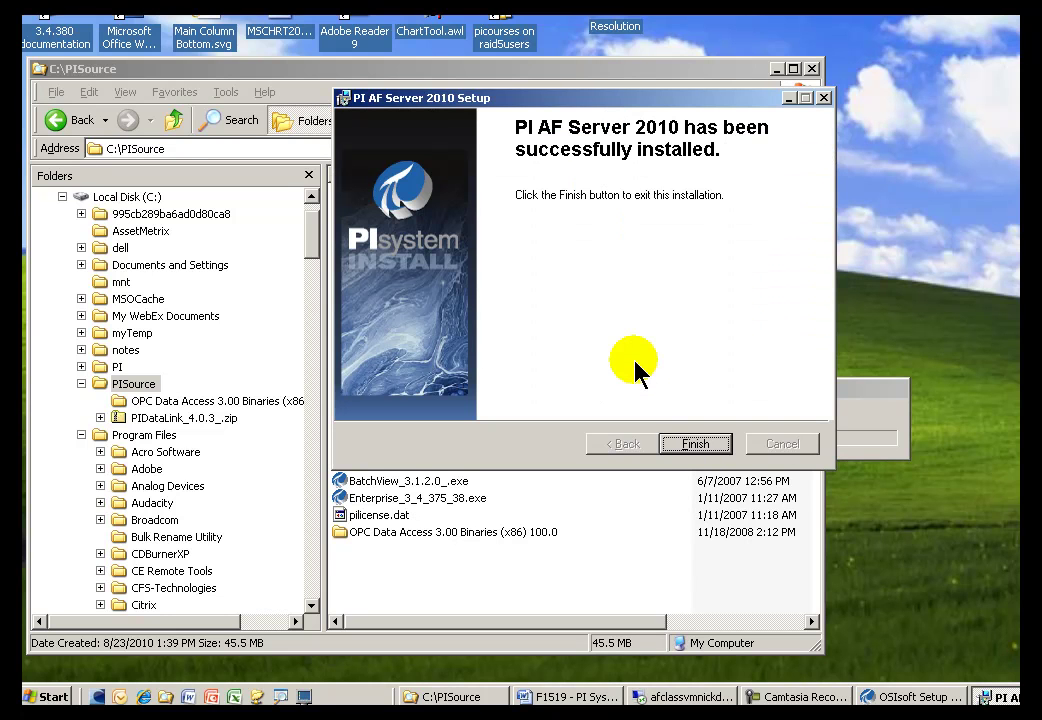
click(686, 444)
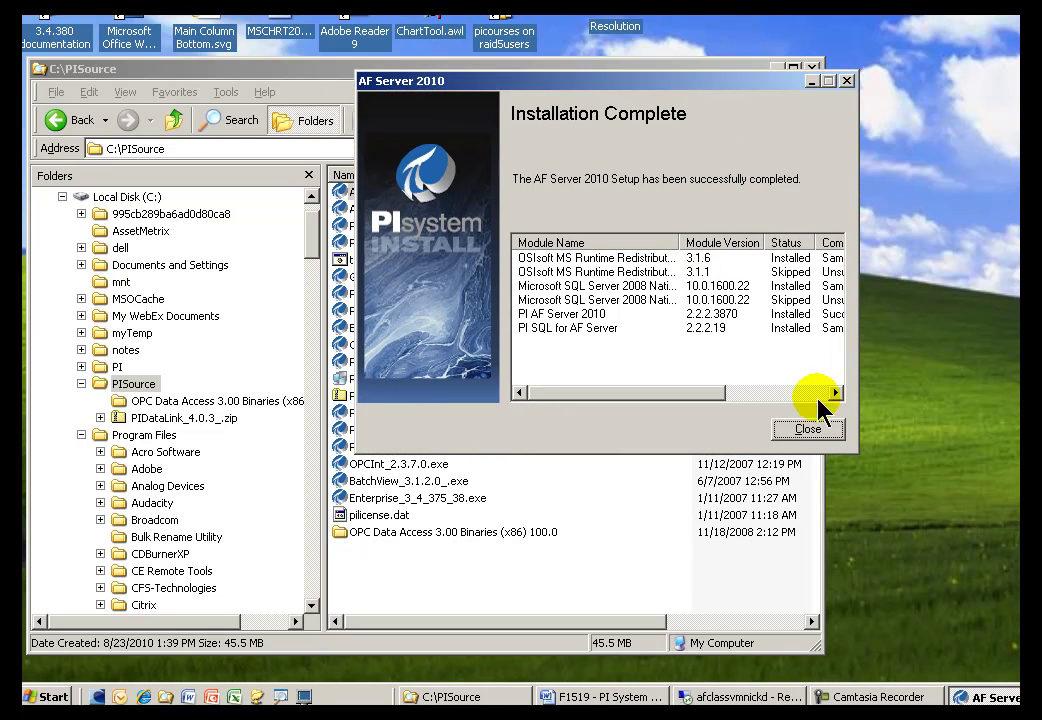
Review the module comments in the installation report, close the AF Server 2010 setup and refresh the C:\PISource file list.
drag(710, 391, 826, 406)
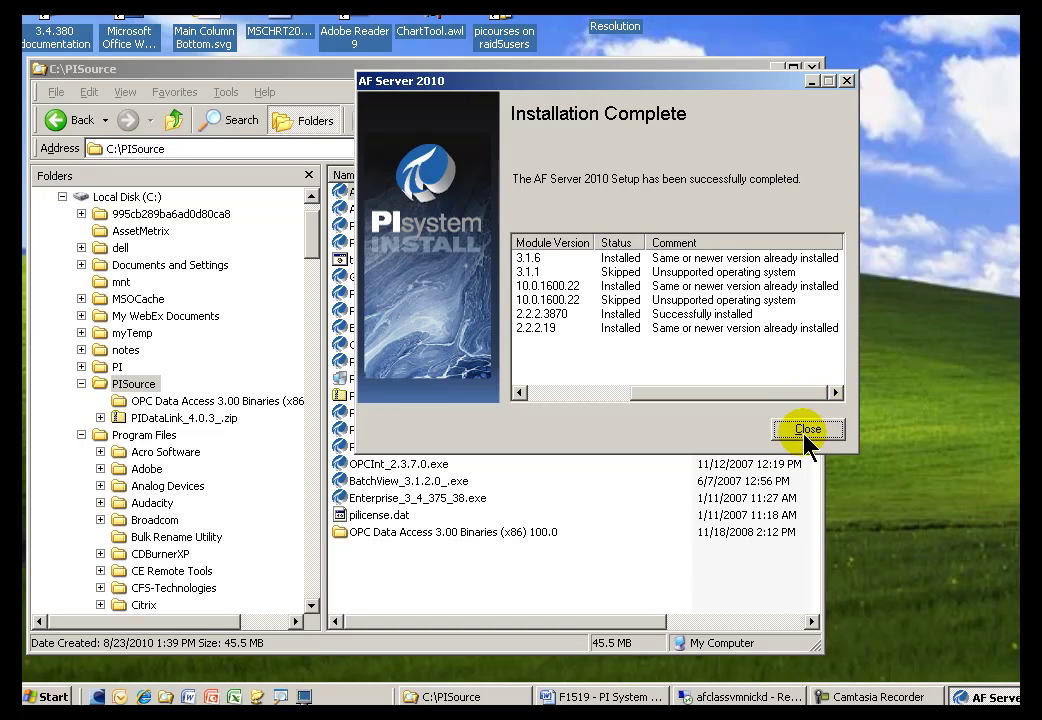
click(812, 432)
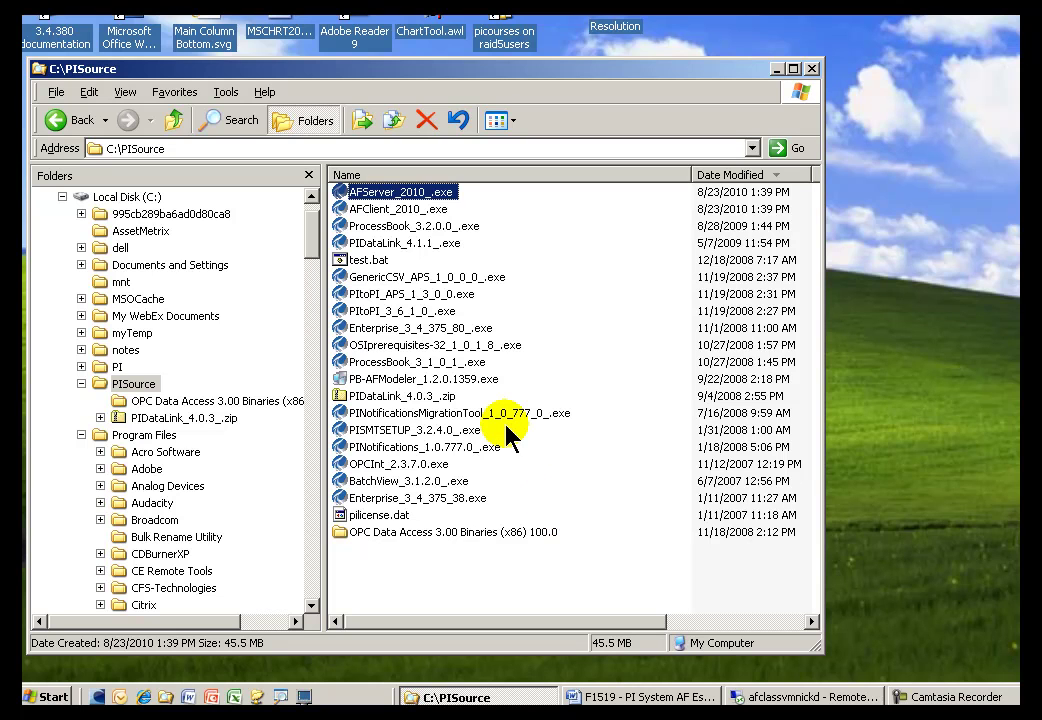
key(F5)
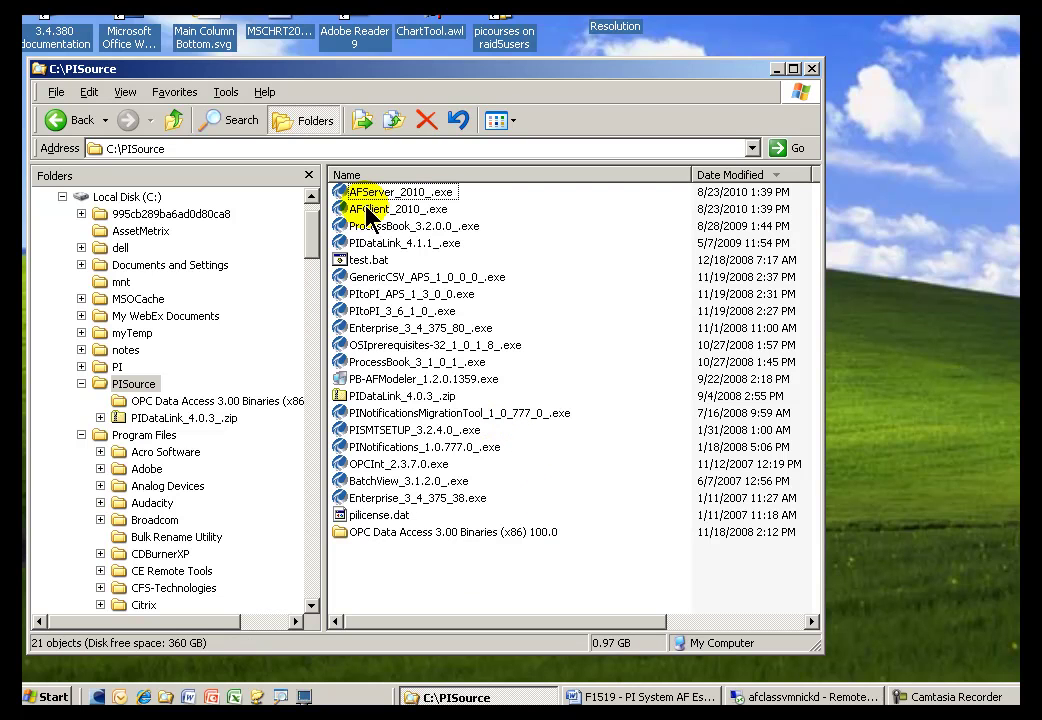